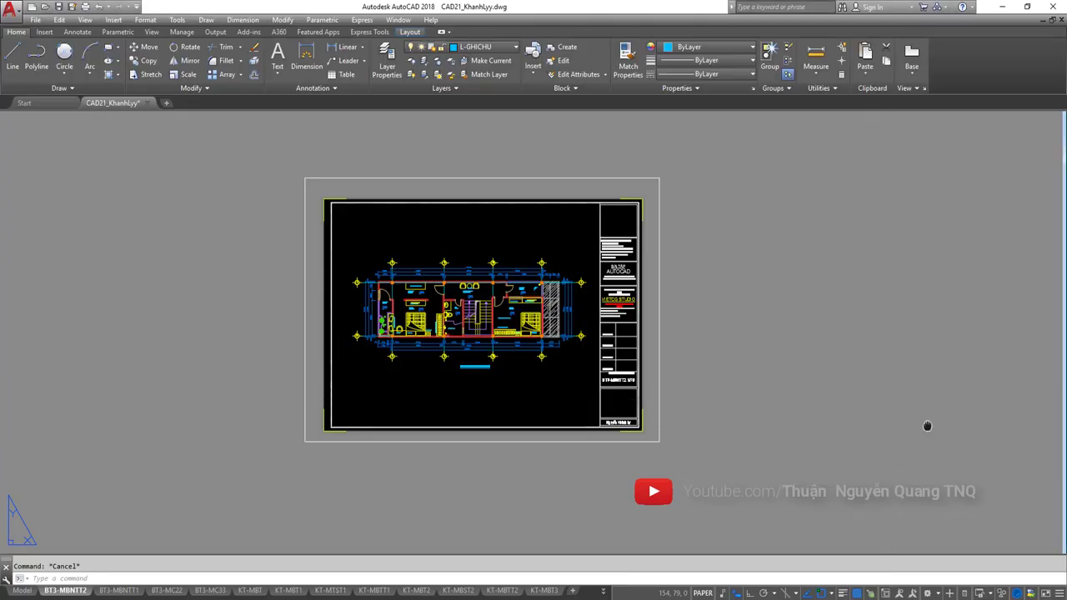
Scroll the Cộng Đồng AutoCAD Việt Nam group feed to the post sharing the Fshare LISP link
middle_click_drag(866, 437, 833, 429)
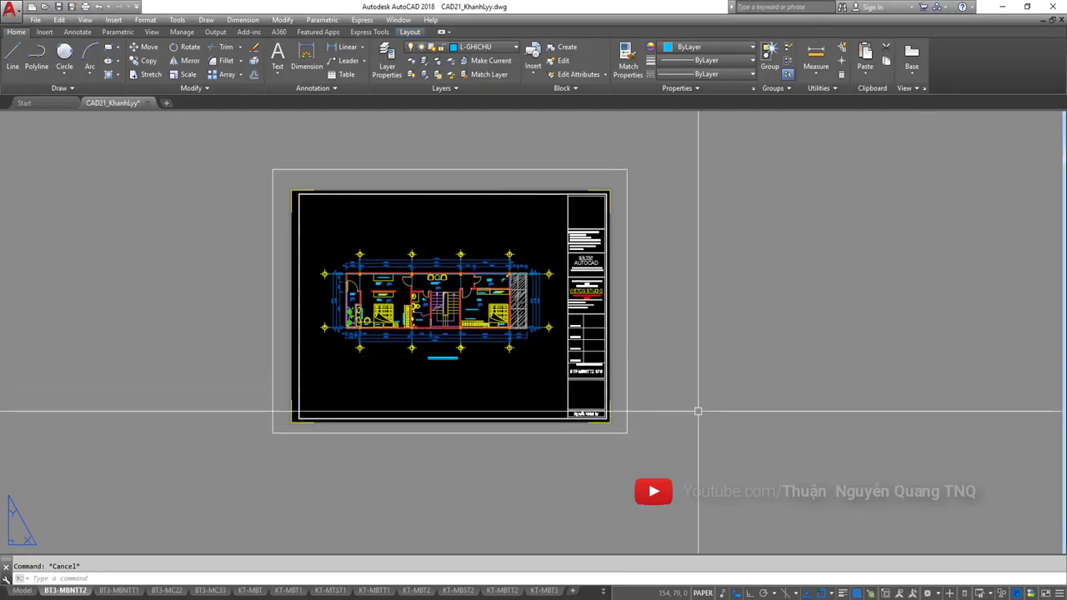
middle_click_drag(688, 353, 710, 367)
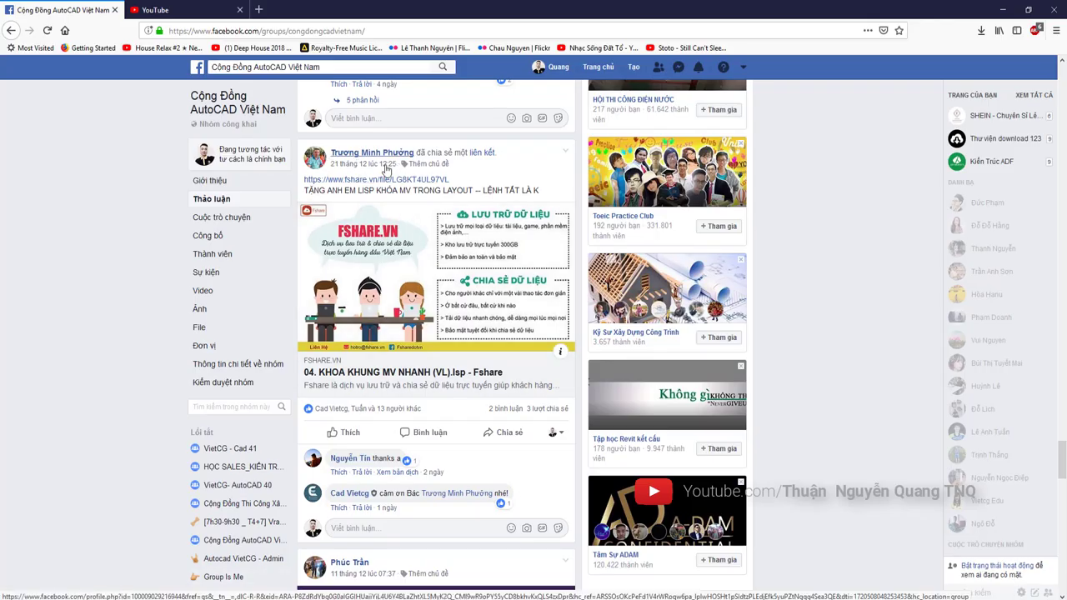
scroll(200, 137, "up", 1)
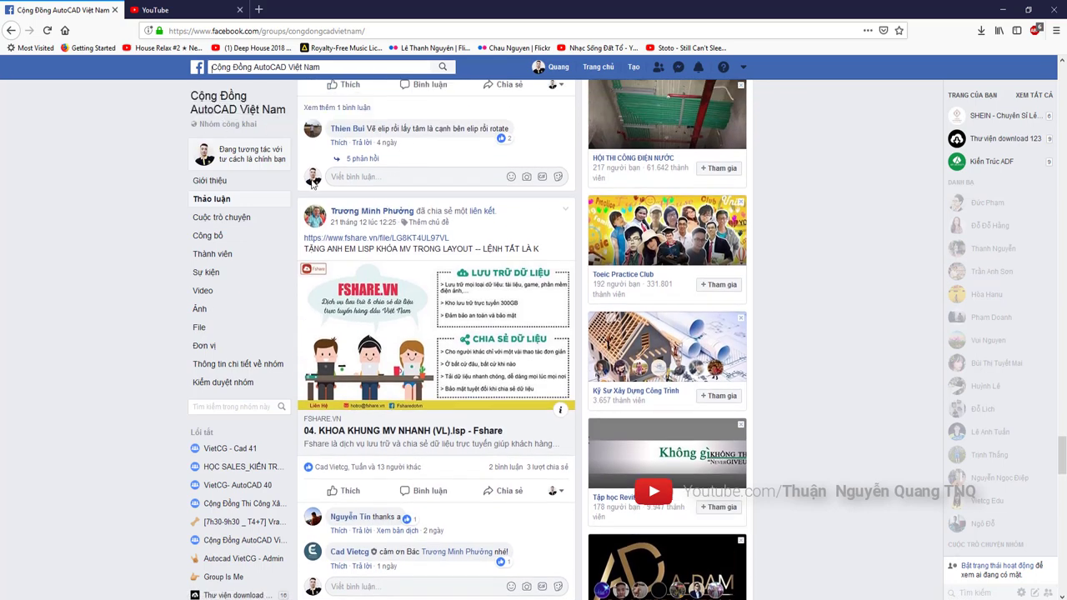
scroll(375, 258, "down", 3)
scroll(375, 259, "up", 3)
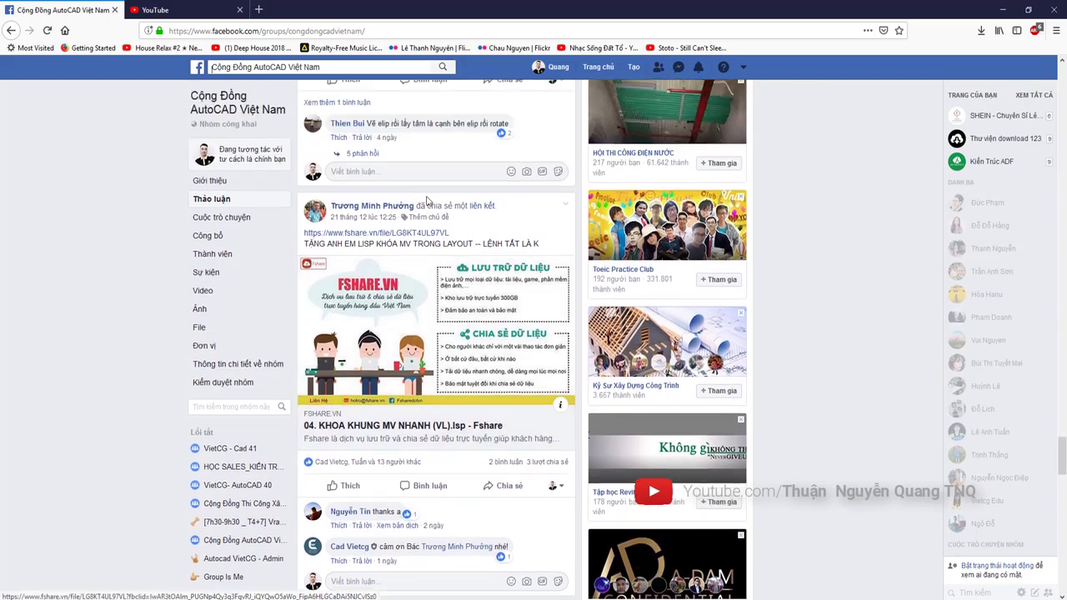
scroll(462, 366, "down", 1)
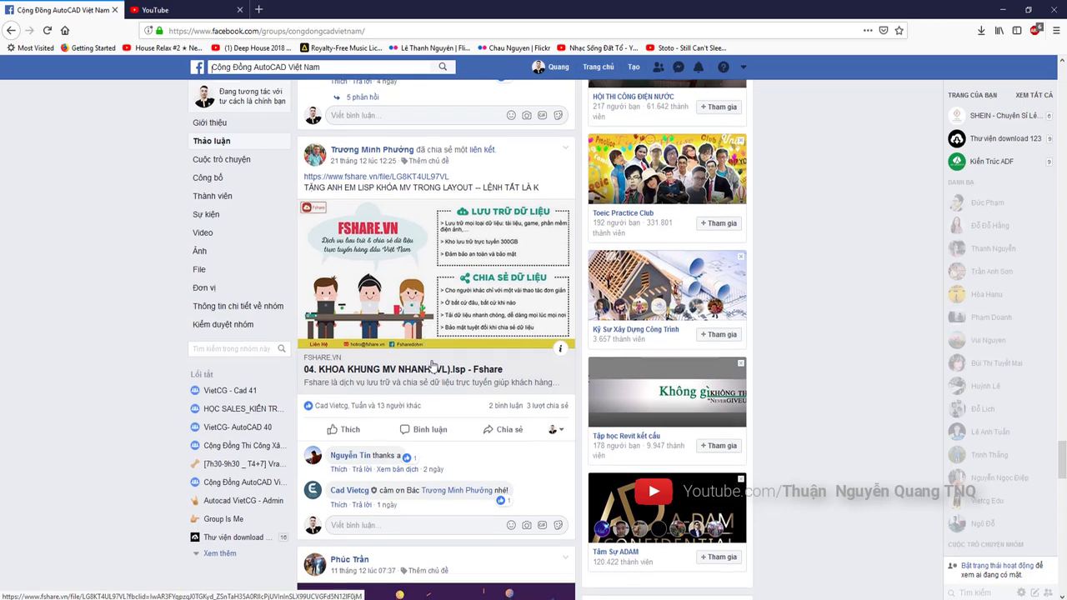
scroll(427, 333, "down", 1)
scroll(421, 284, "up", 1)
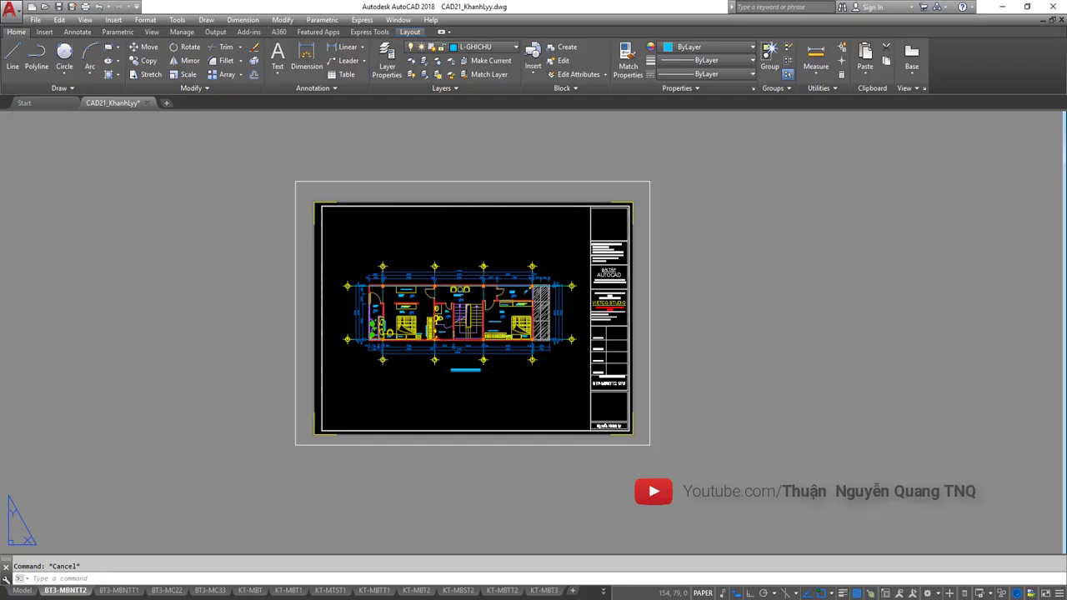
scroll(554, 320, "up", 2)
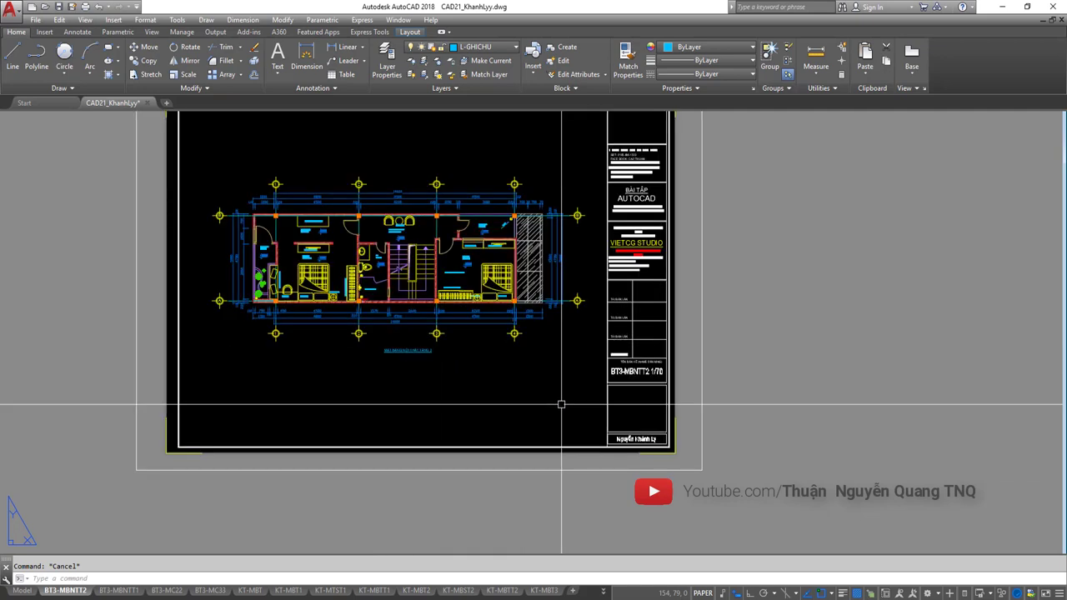
middle_click_drag(493, 210, 501, 229)
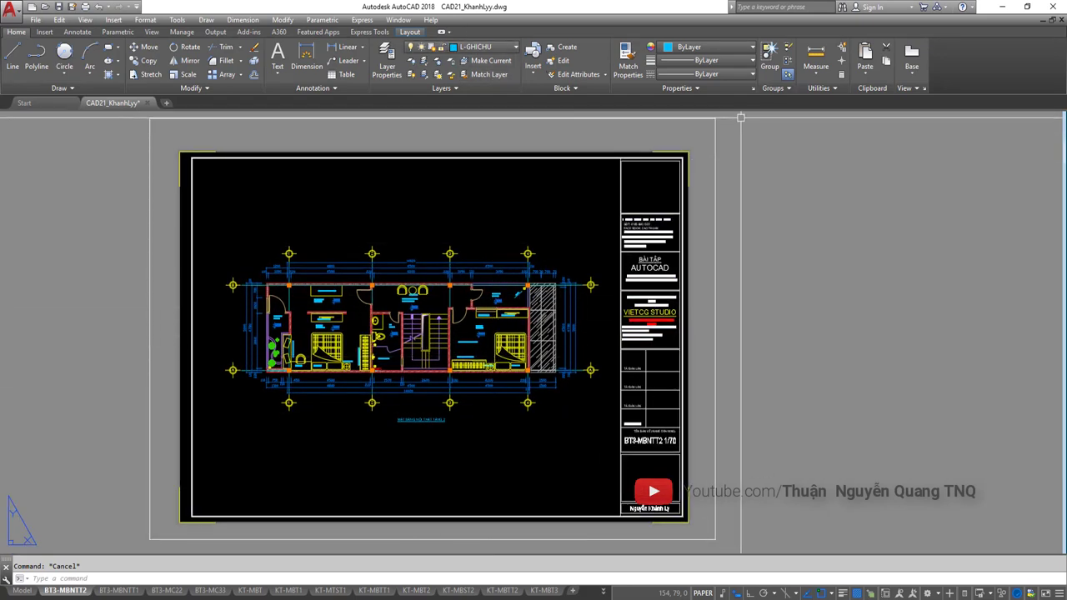
left_click(784, 121)
left_click(626, 246)
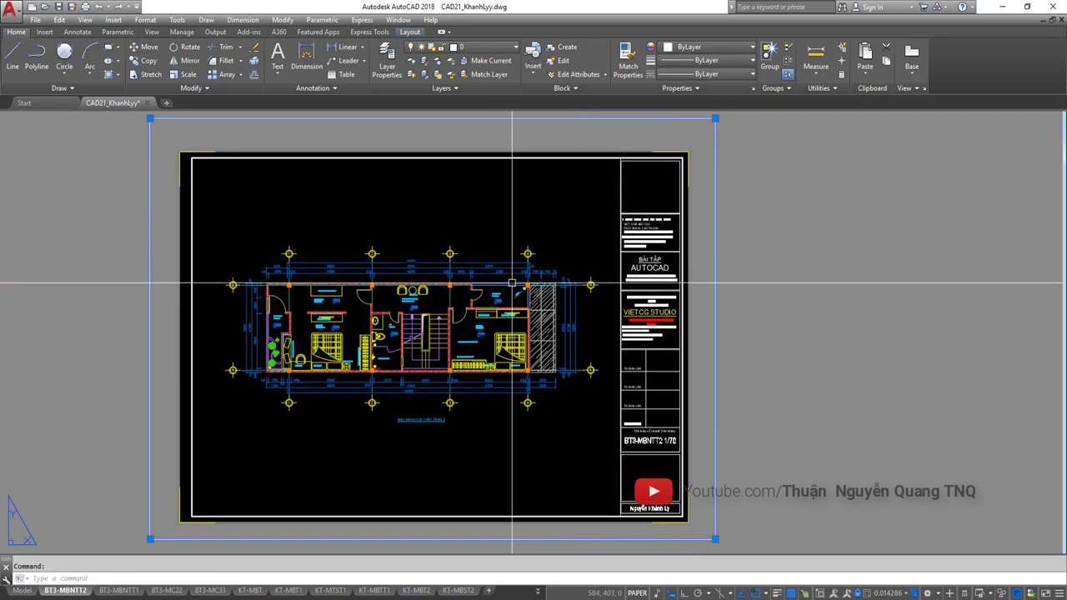
key("Escape")
scroll(495, 309, "down", 3)
scroll(499, 319, "up", 2)
scroll(498, 319, "down", 1)
scroll(498, 317, "up", 2)
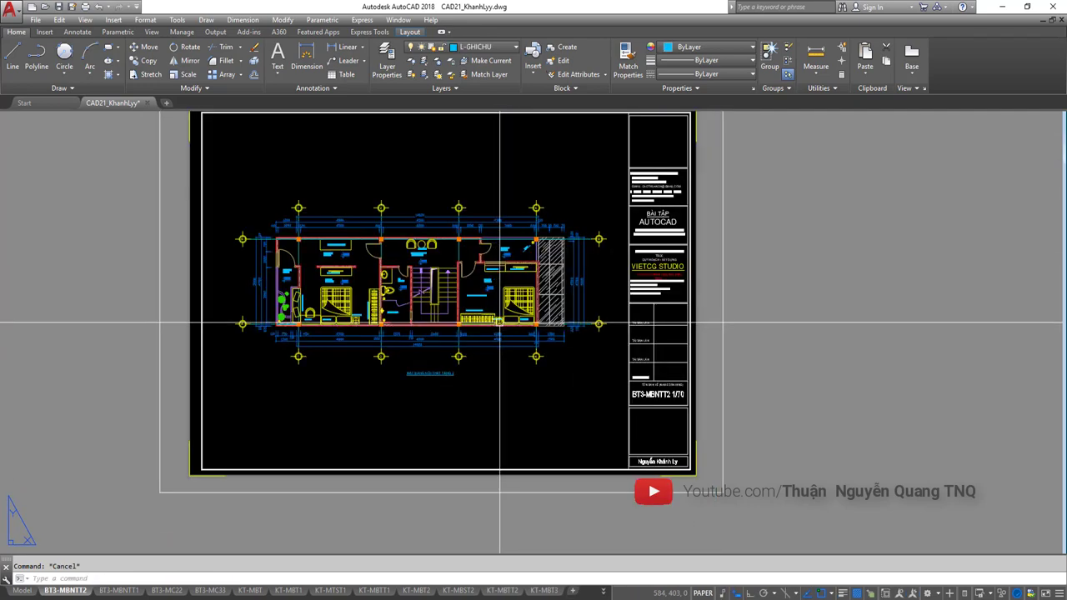
scroll(662, 200, "down", 2)
left_click(625, 214)
left_click(646, 230)
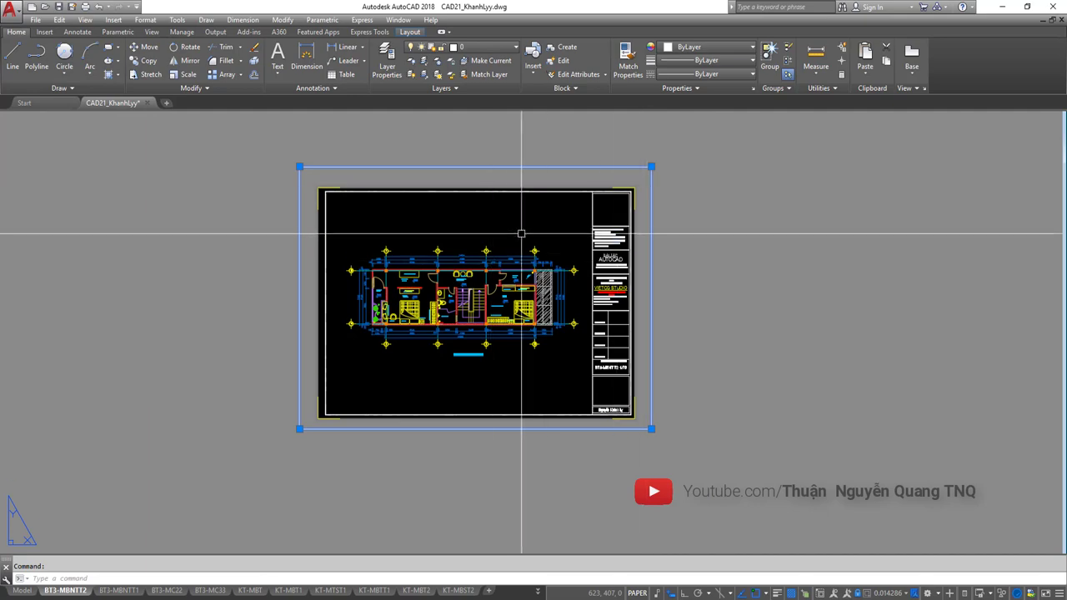
key("Escape")
scroll(582, 371, "up", 2)
scroll(583, 371, "up", 2)
scroll(566, 358, "down", 5)
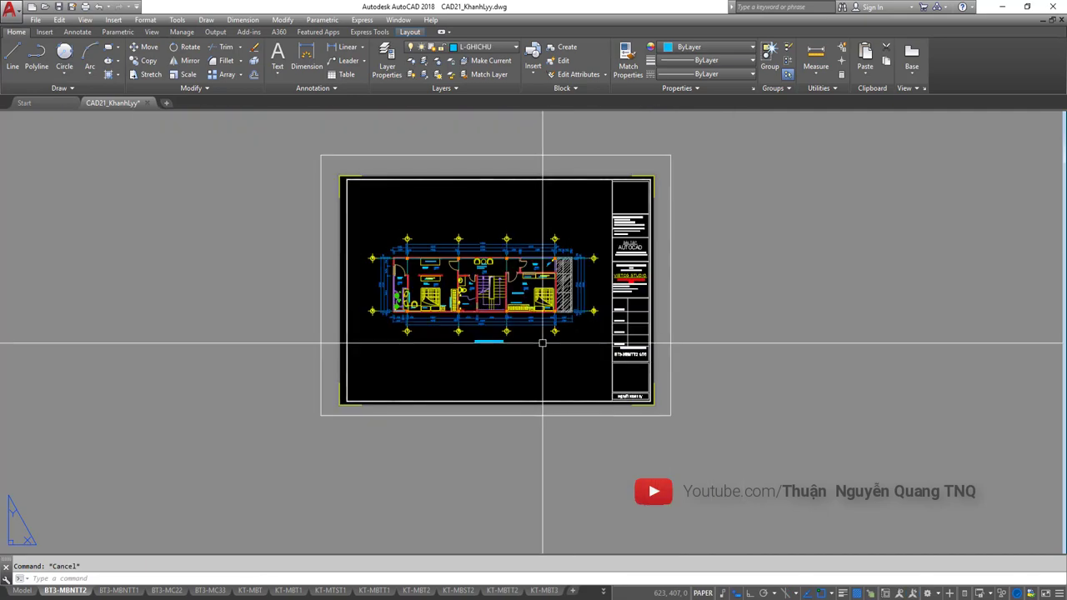
Enter the floor-plan viewport and zoom in and out, showing the plan shifts inside it
double_click(537, 360)
scroll(537, 360, "down", 3)
scroll(519, 322, "up", 2)
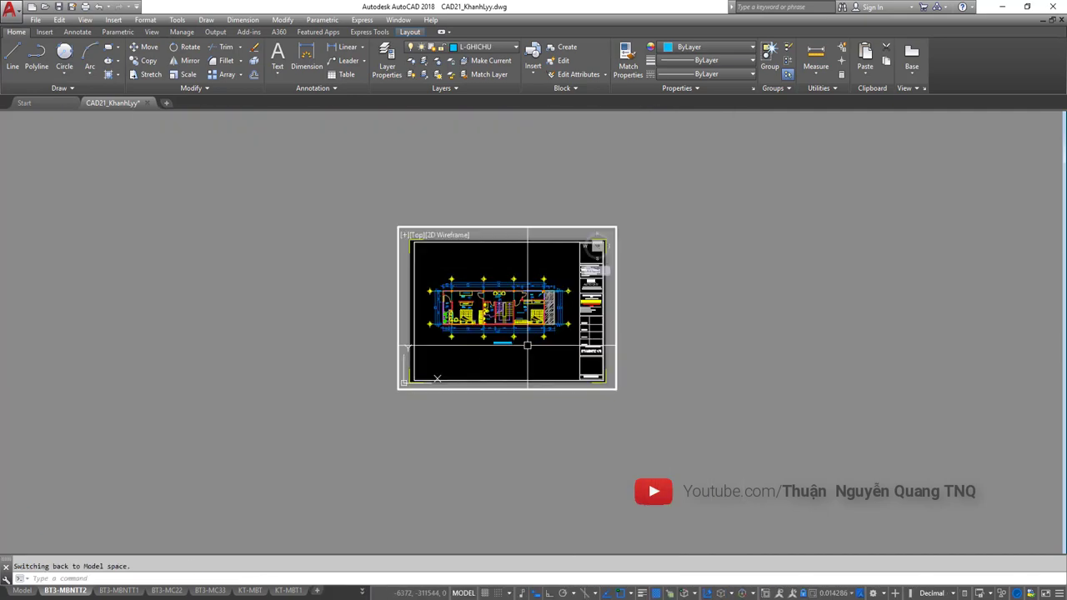
scroll(520, 322, "up", 3)
scroll(520, 321, "down", 2)
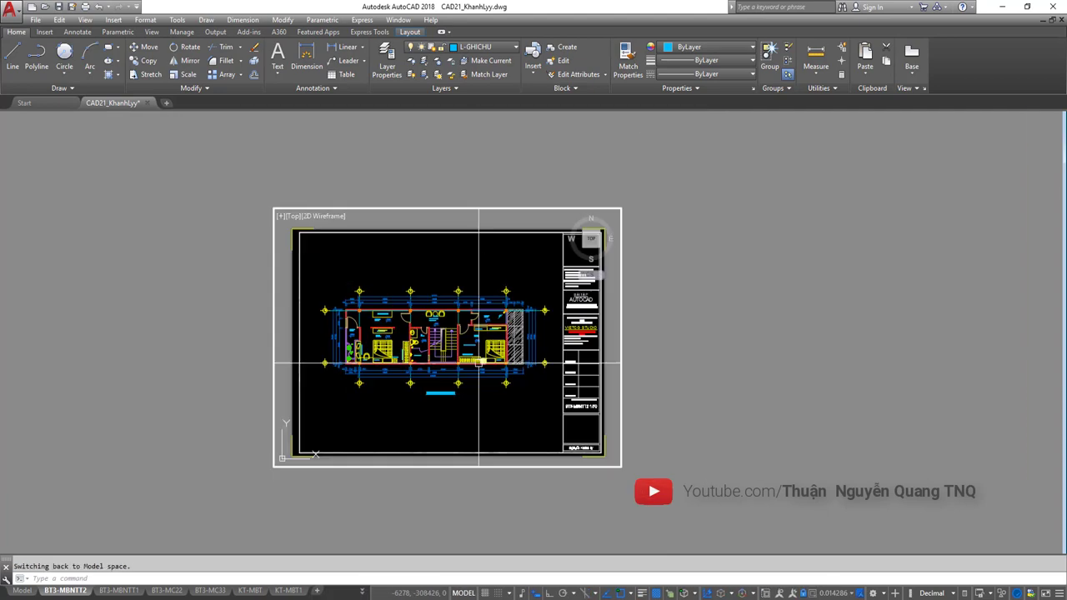
scroll(479, 363, "up", 2)
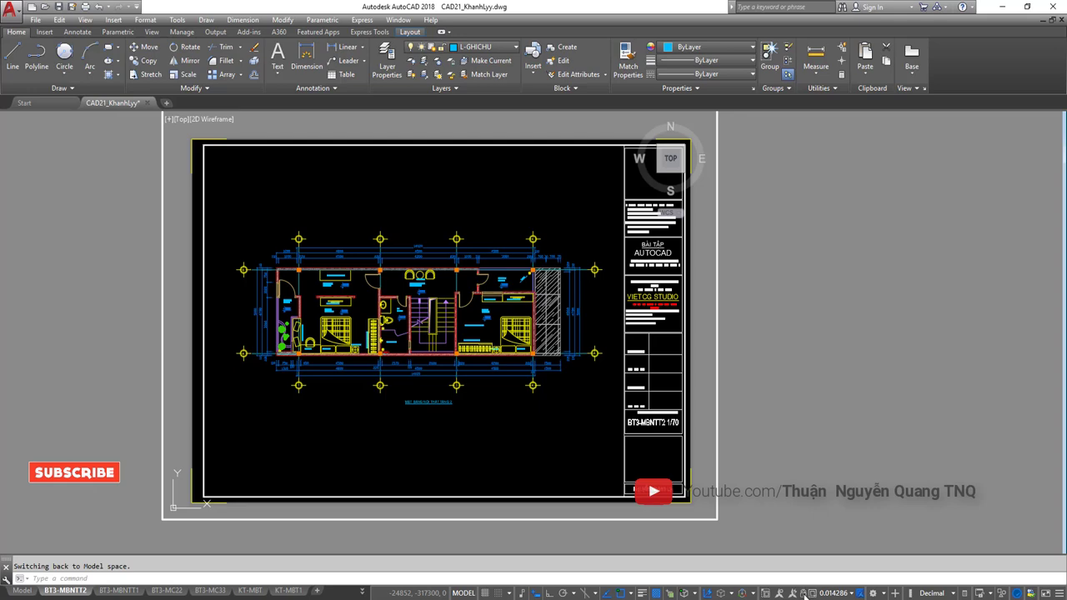
left_click(485, 423)
left_click(477, 432)
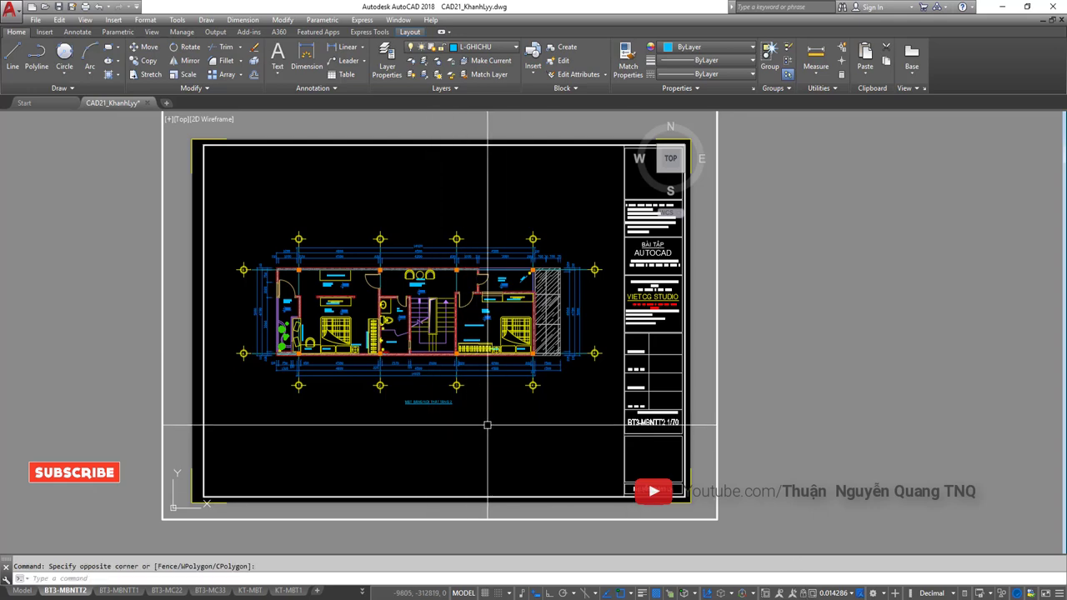
scroll(488, 423, "down", 2)
scroll(487, 422, "down", 1)
scroll(487, 419, "up", 2)
scroll(486, 418, "up", 2)
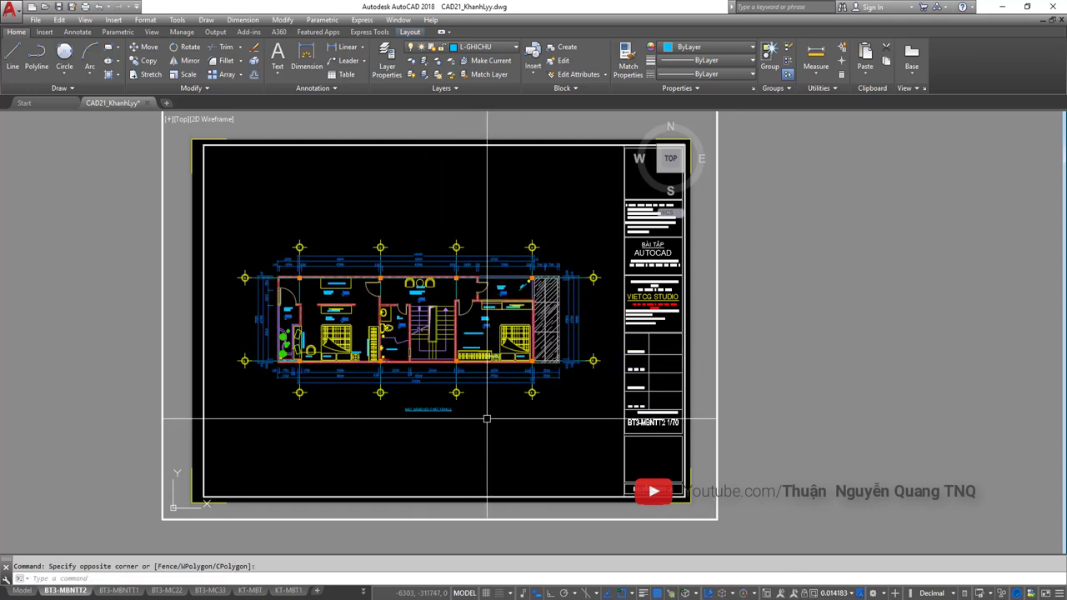
Return to paper space, then re-enter the viewport, zoom and pan the plan, and exit again
double_click(746, 313)
scroll(430, 342, "down", 1)
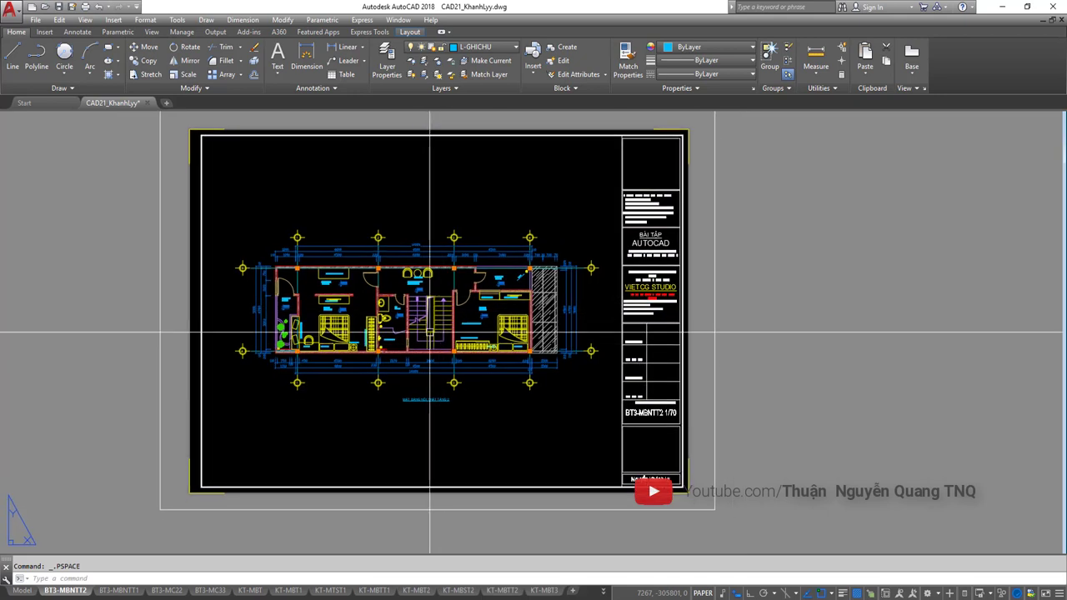
scroll(417, 329, "down", 1)
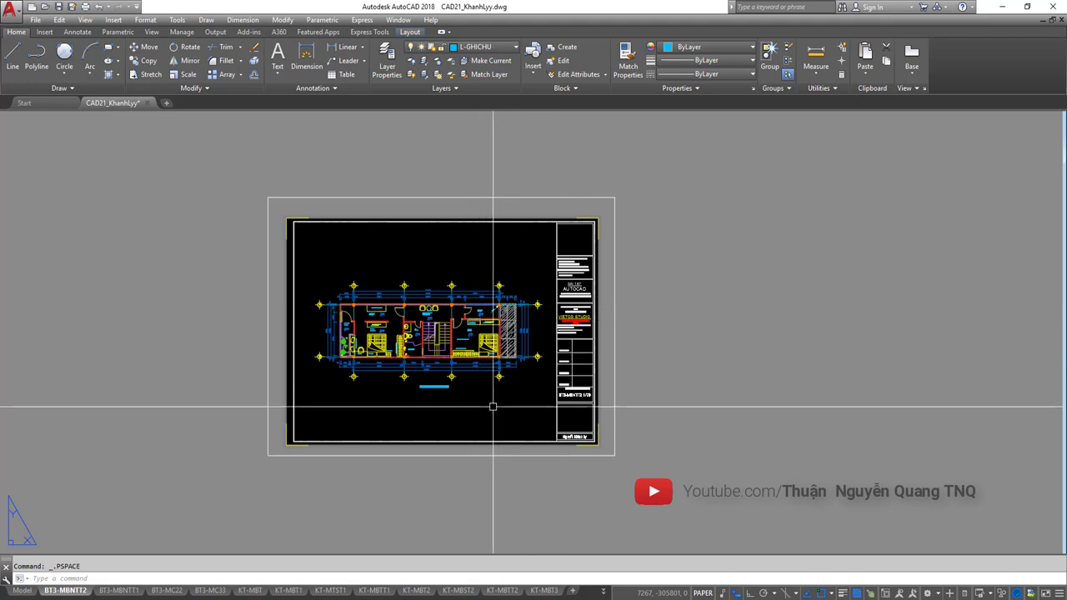
double_click(476, 366)
scroll(472, 369, "down", 2)
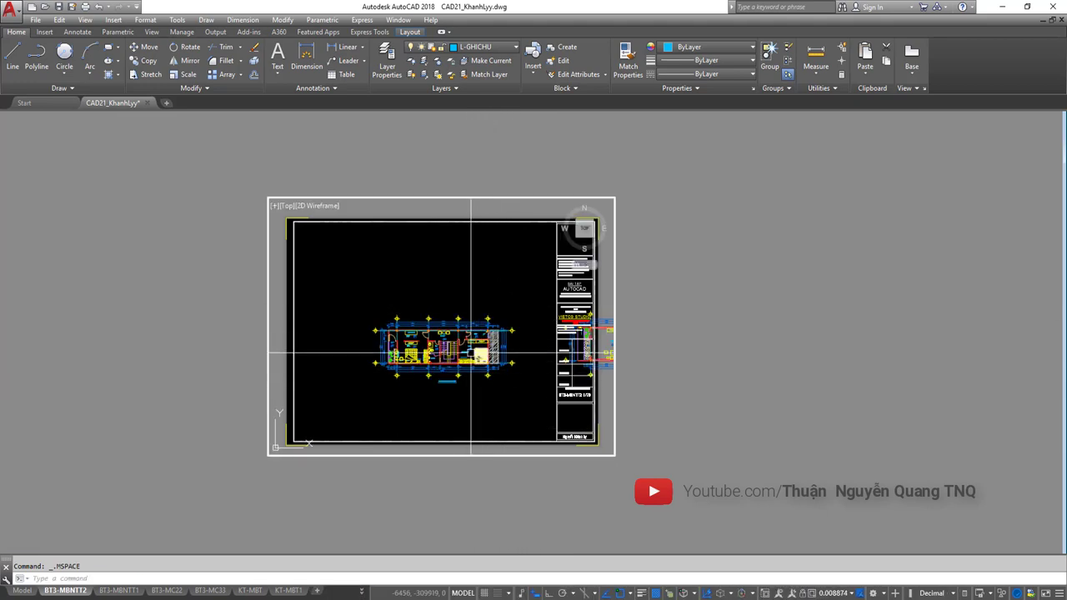
scroll(491, 372, "up", 2)
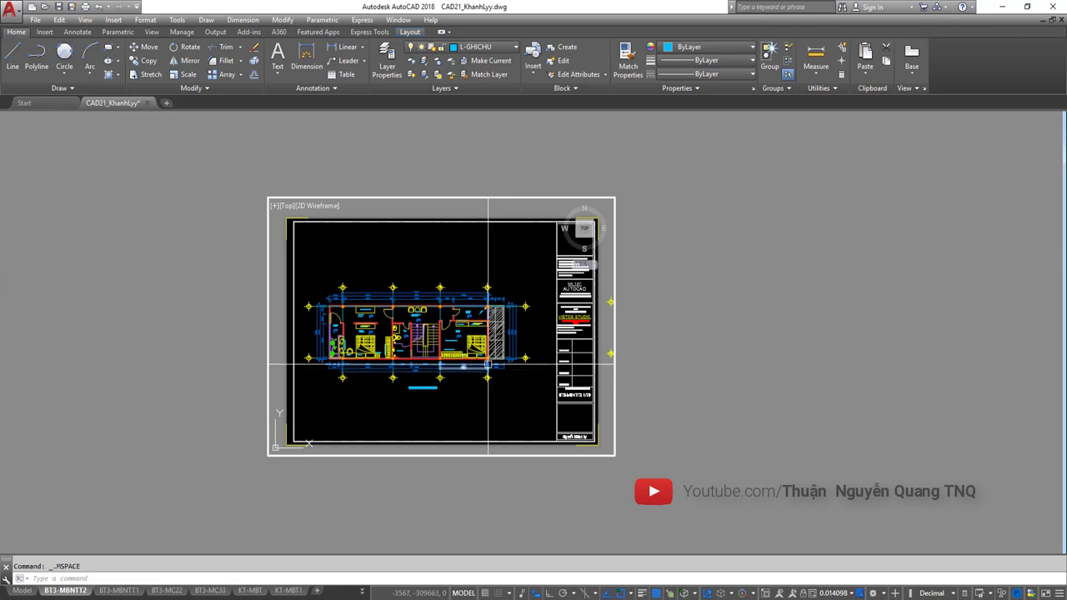
middle_click_drag(488, 364, 495, 365)
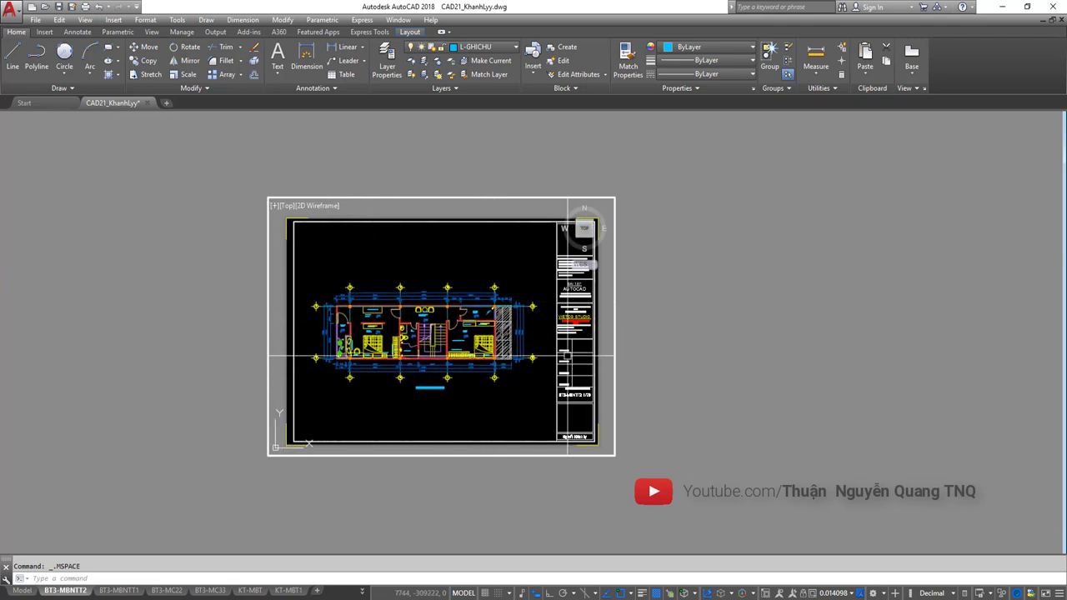
middle_click_drag(495, 352, 501, 348)
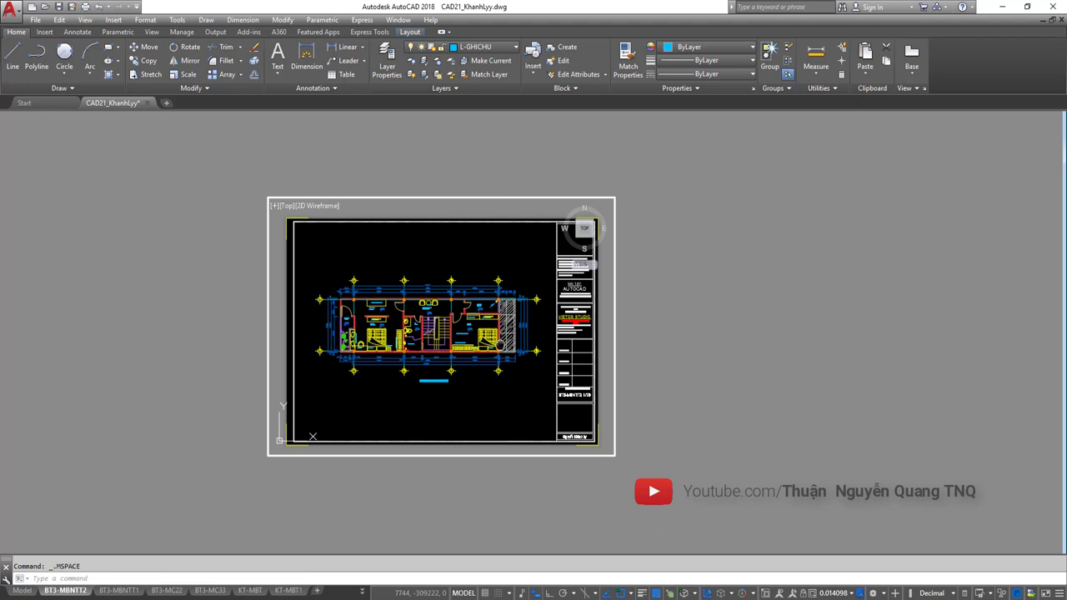
double_click(625, 326)
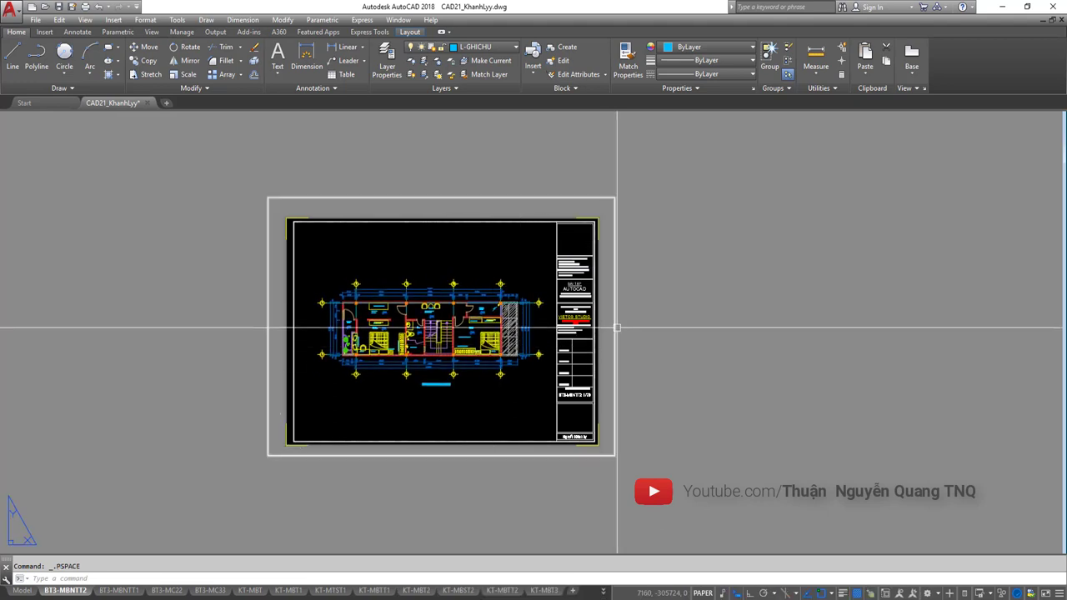
Window-select the title-block viewport frame and show its properties, where Display locked is No
left_click(614, 323)
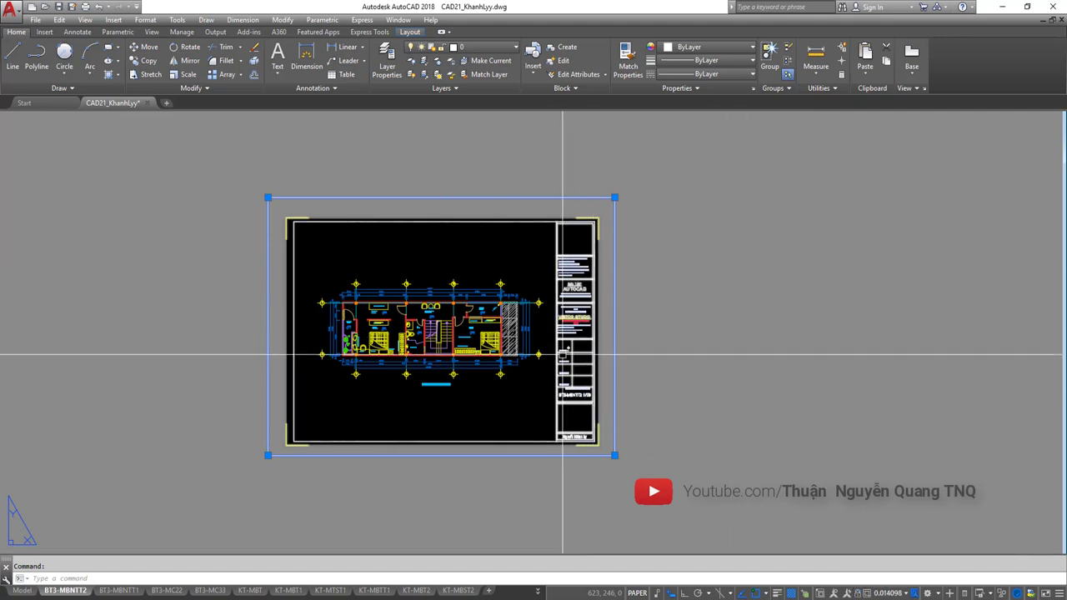
key("Escape")
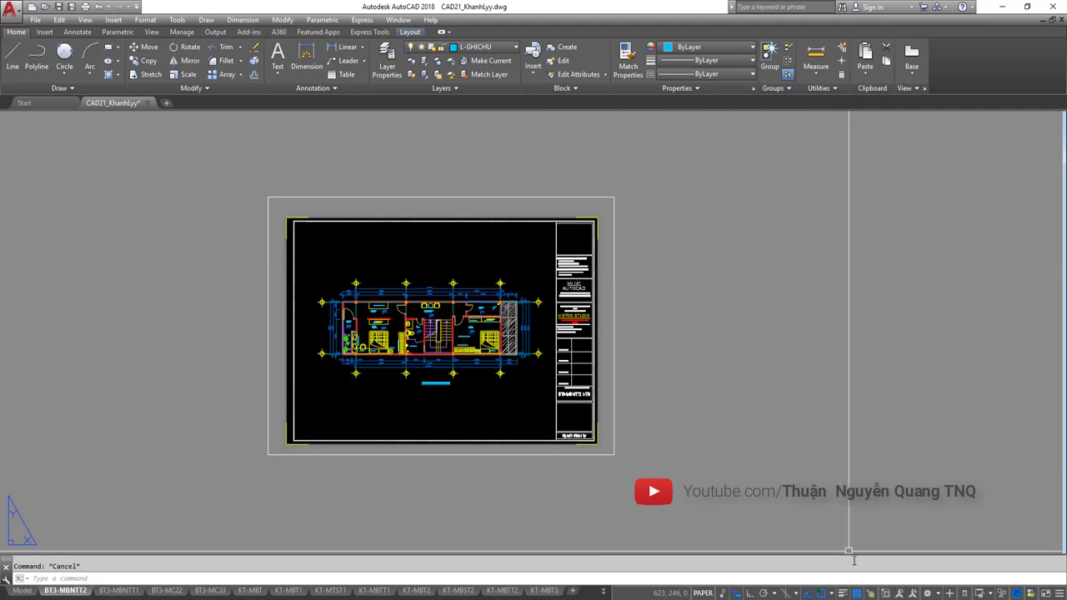
left_click(702, 341)
left_click(608, 341)
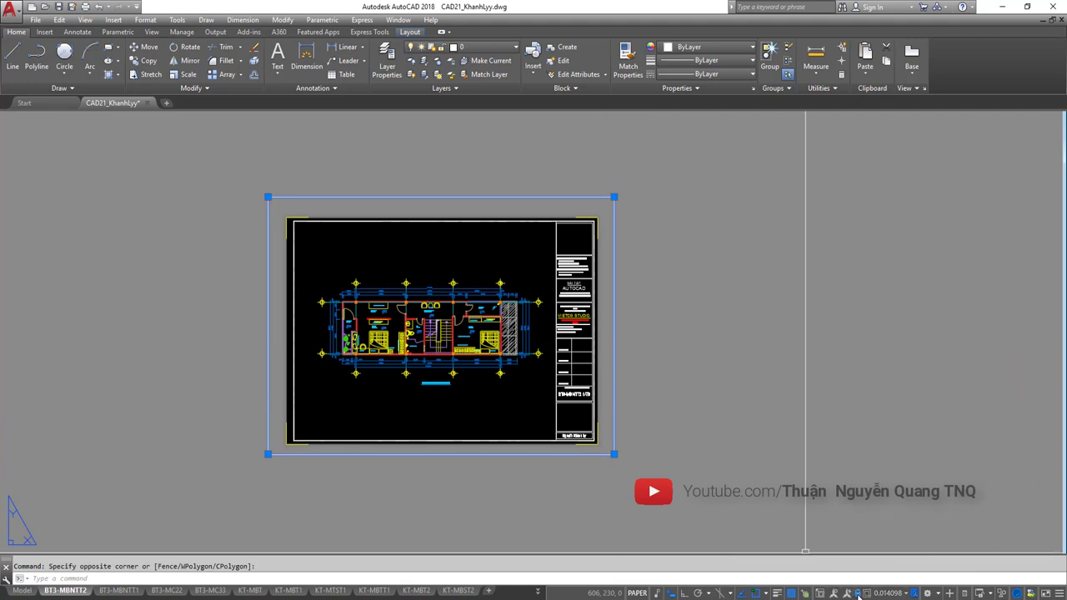
left_click(703, 353)
left_click(607, 312)
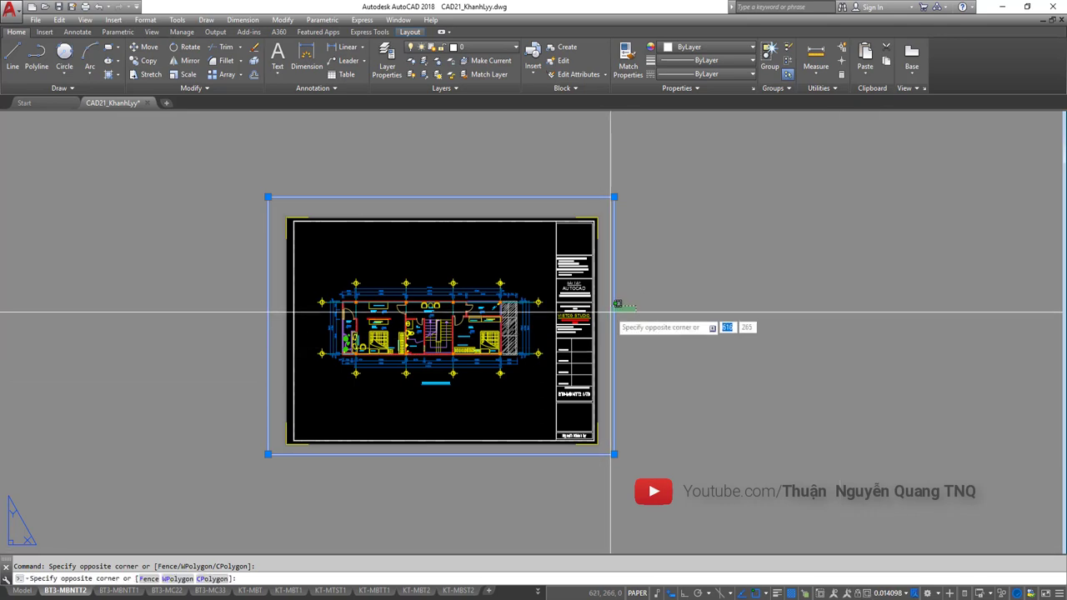
key("ctrl+1")
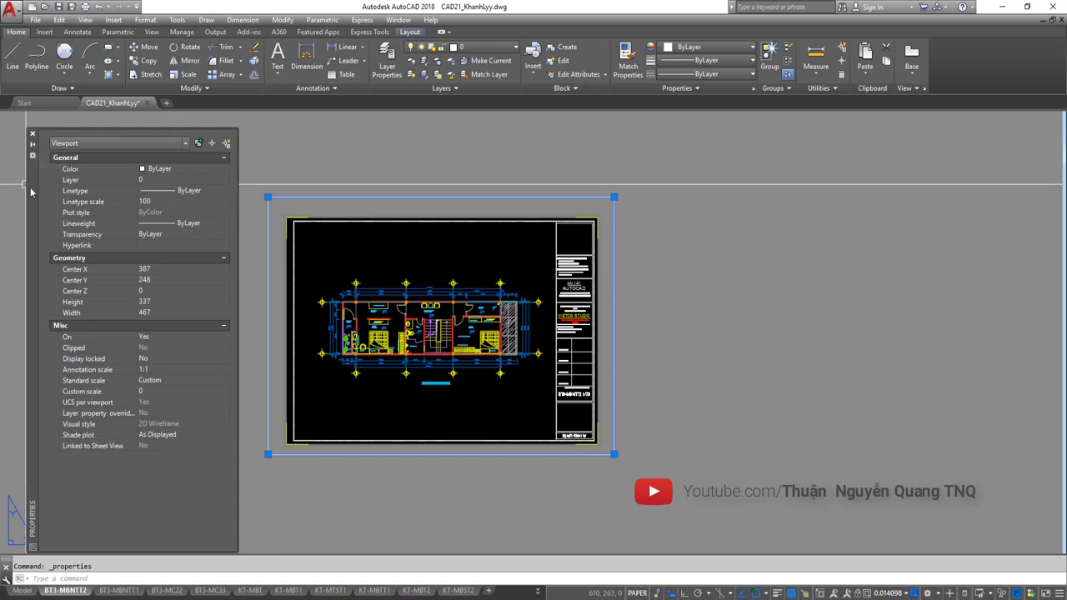
Set the viewport's Display locked property to Yes, then enter the viewport to test zooming
left_click_drag(31, 195, 29, 182)
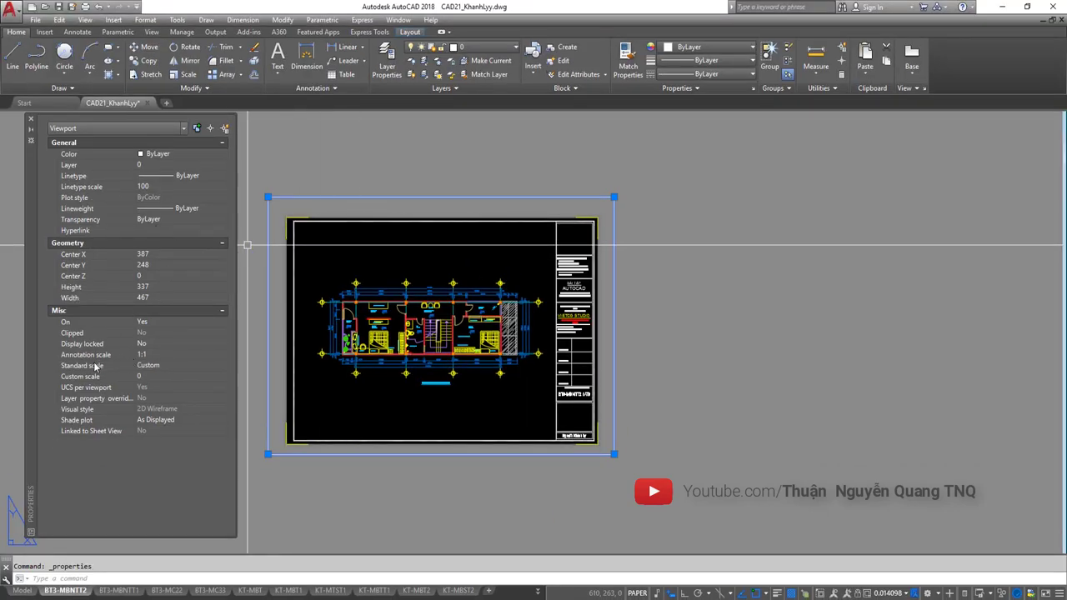
left_click(286, 193)
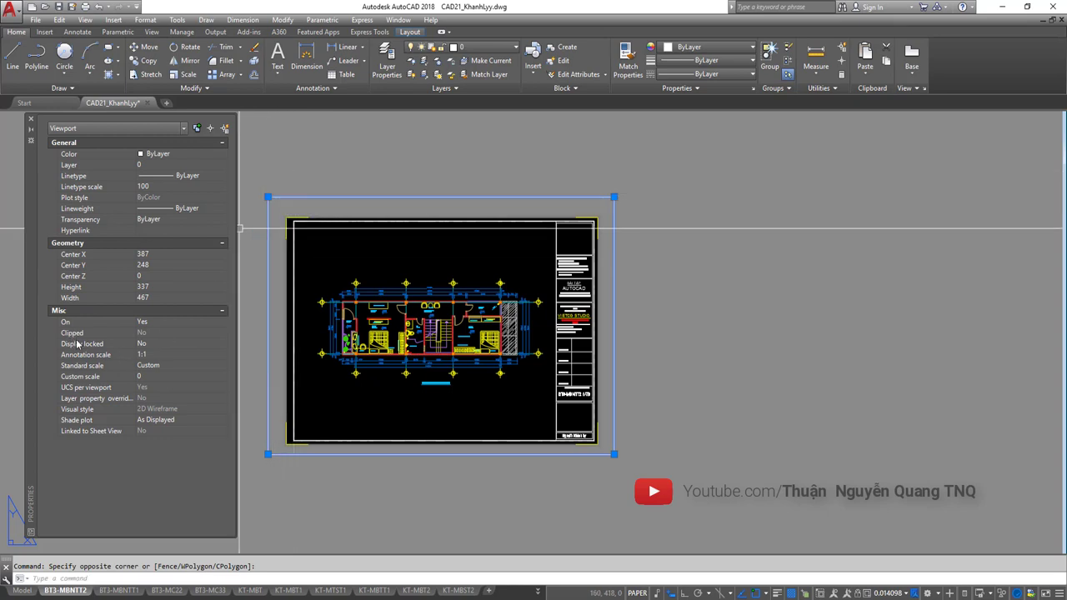
left_click(148, 343)
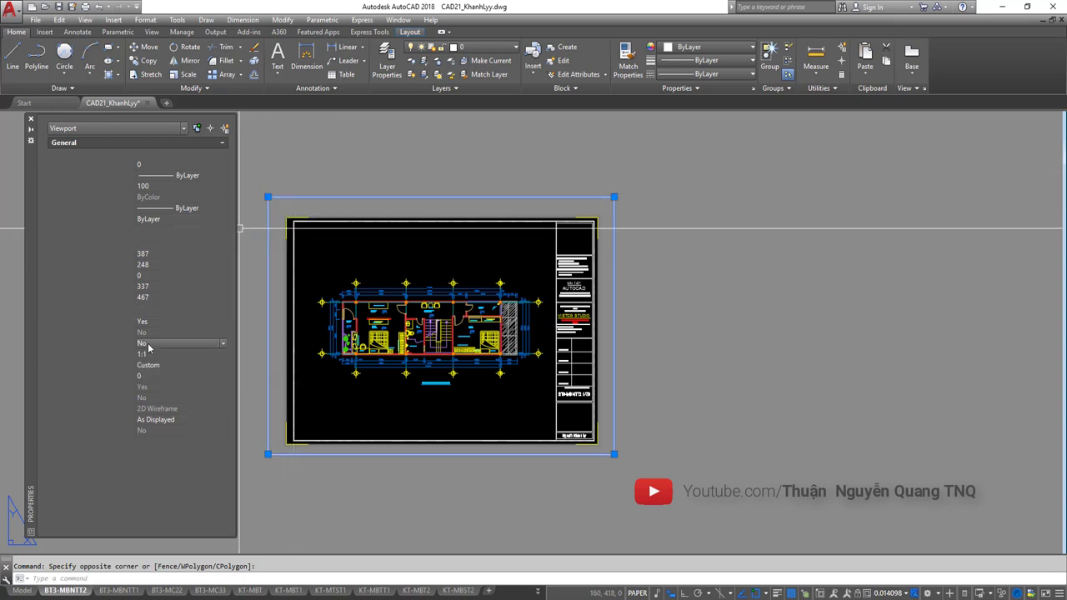
left_click(148, 357)
double_click(416, 360)
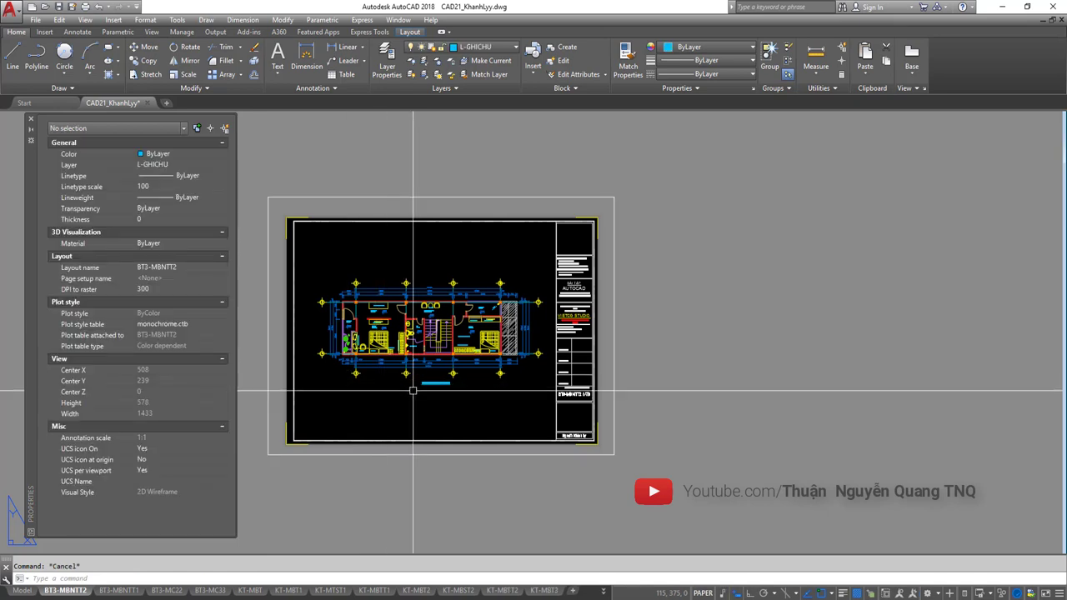
Return to paper space, select the viewport and set Display locked back to No
scroll(448, 364, "up", 1)
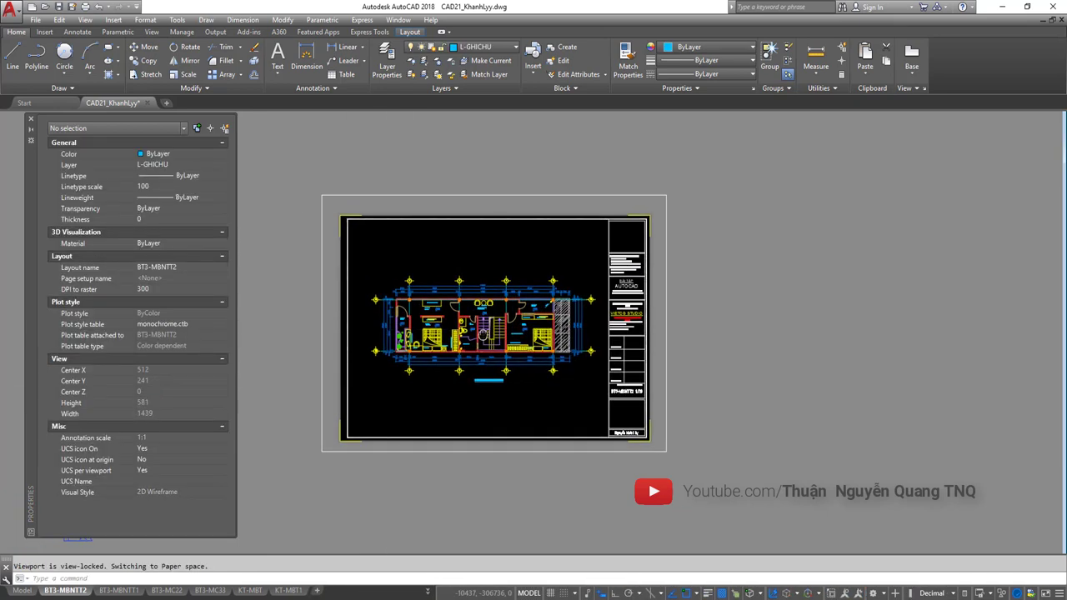
scroll(447, 364, "down", 2)
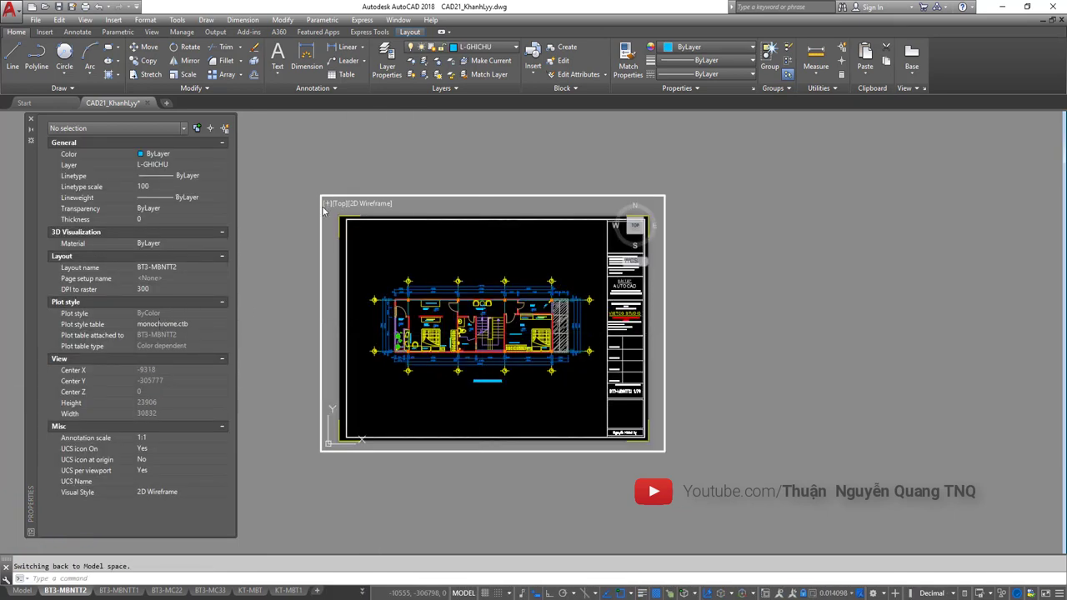
double_click(325, 165)
left_click(330, 190)
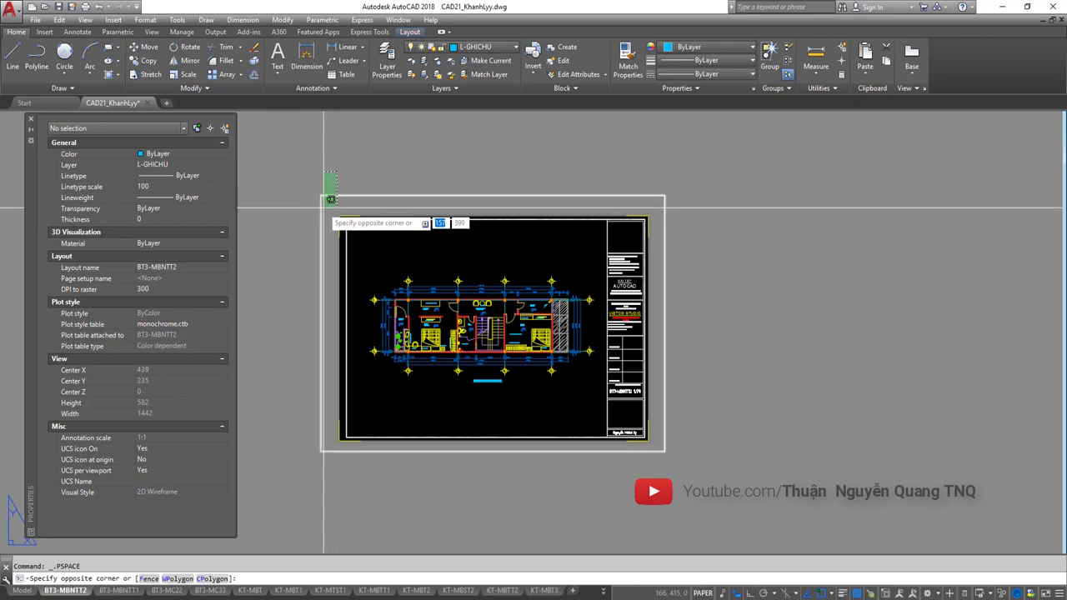
left_click(322, 204)
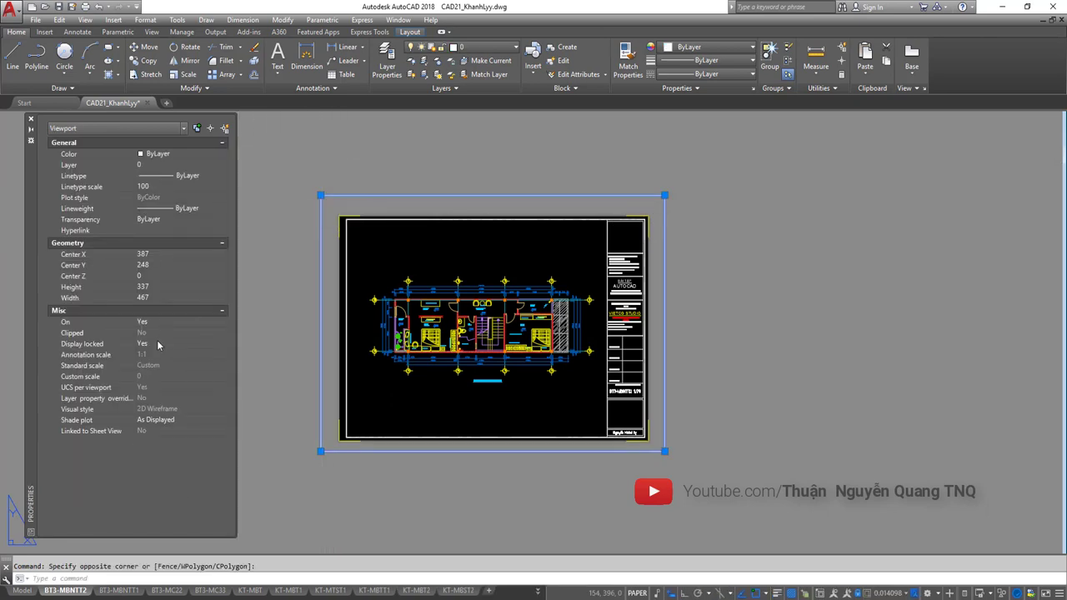
left_click(154, 358)
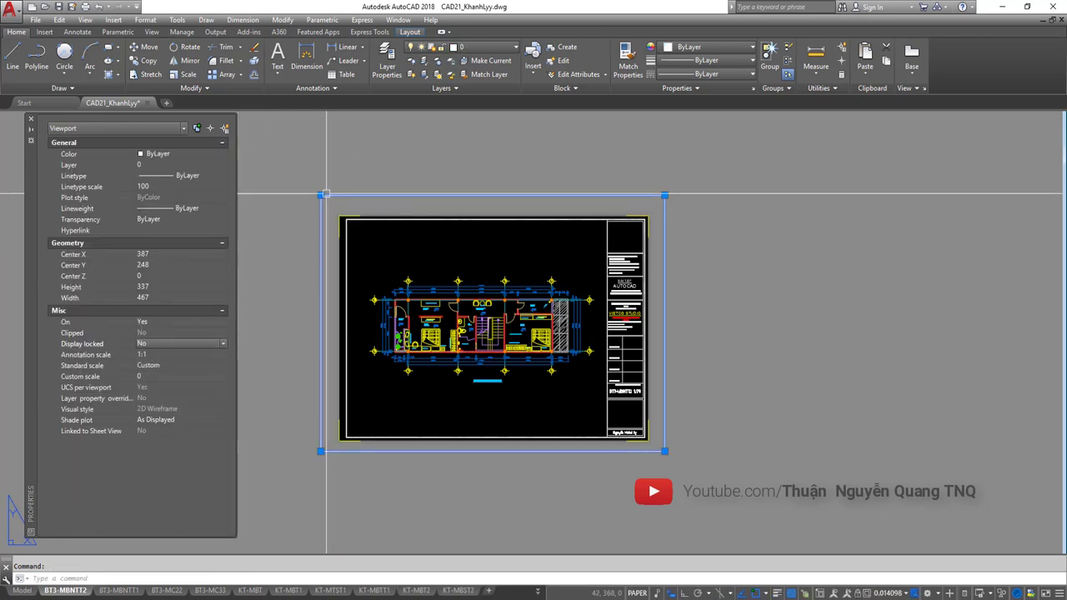
key("Escape")
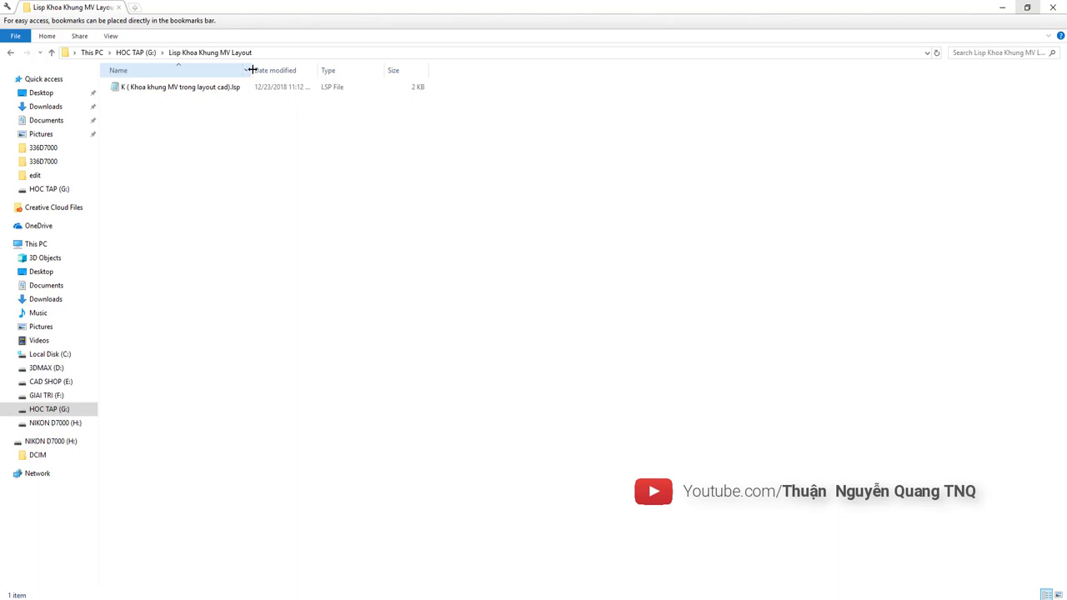
Drag K (Khoa khung MV trong layout cad).lsp from File Explorer into the AutoCAD drawing window
left_click_drag(251, 70, 335, 70)
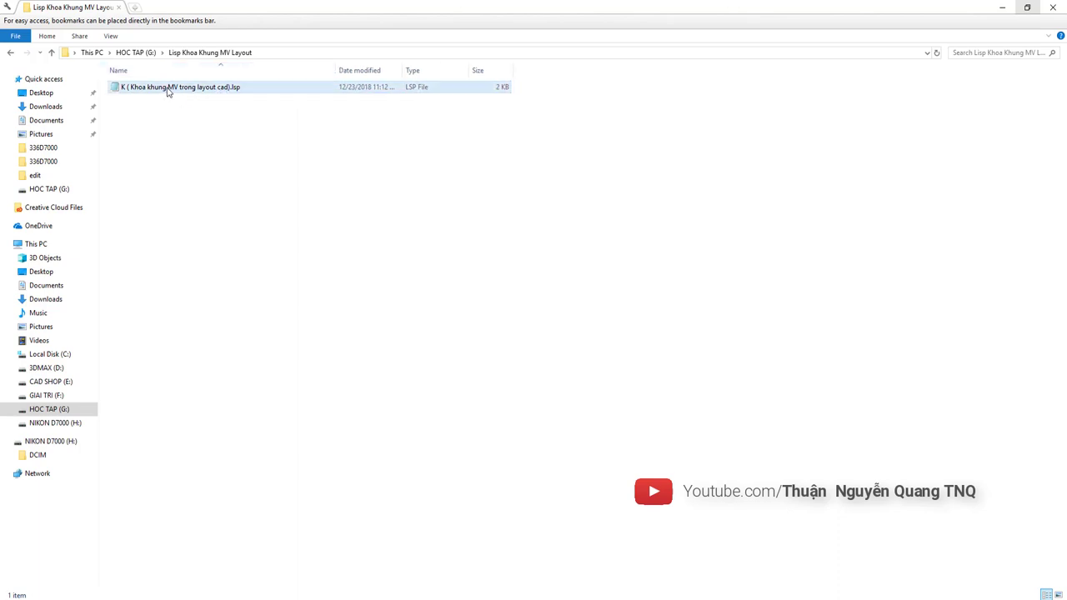
left_click_drag(165, 90, 401, 596)
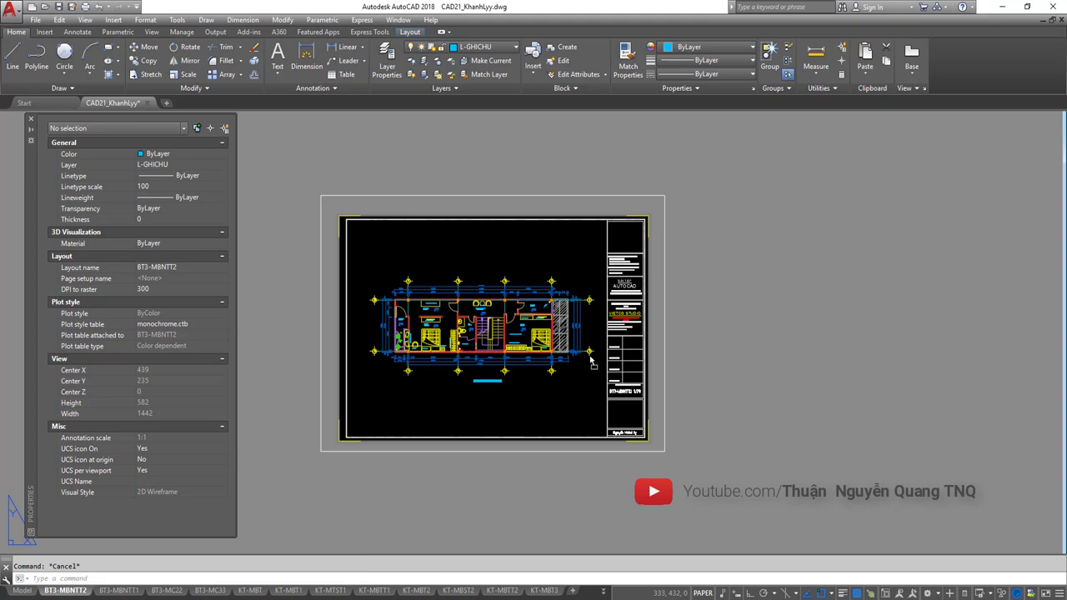
left_click_drag(590, 360, 590, 360)
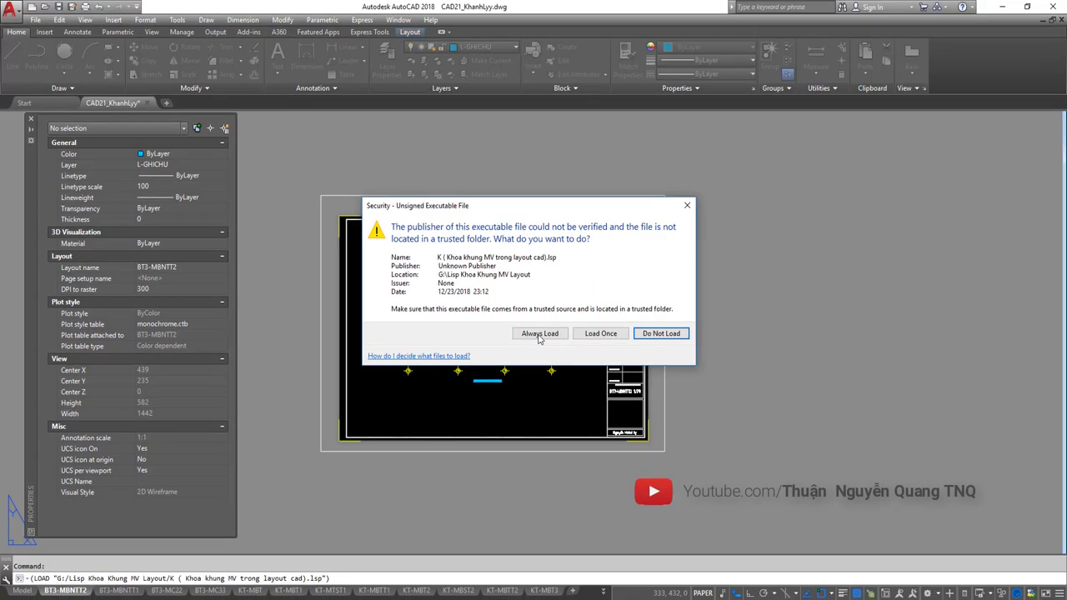
Always load the unsigned routine, then check Downloads in Load/Unload Applications (AP) and close it
left_click(540, 333)
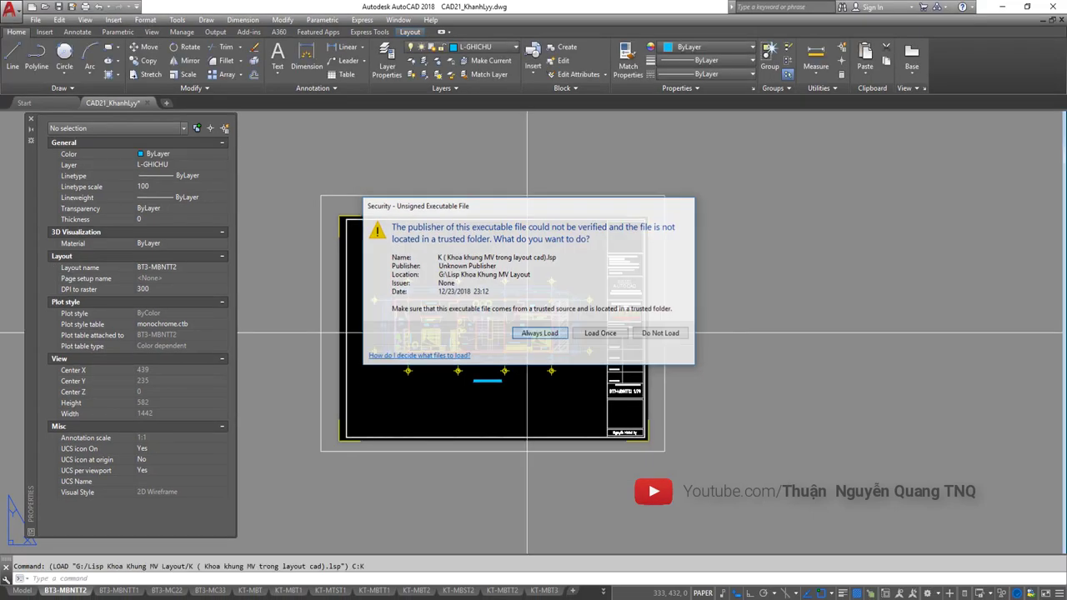
middle_click_drag(531, 265, 494, 330)
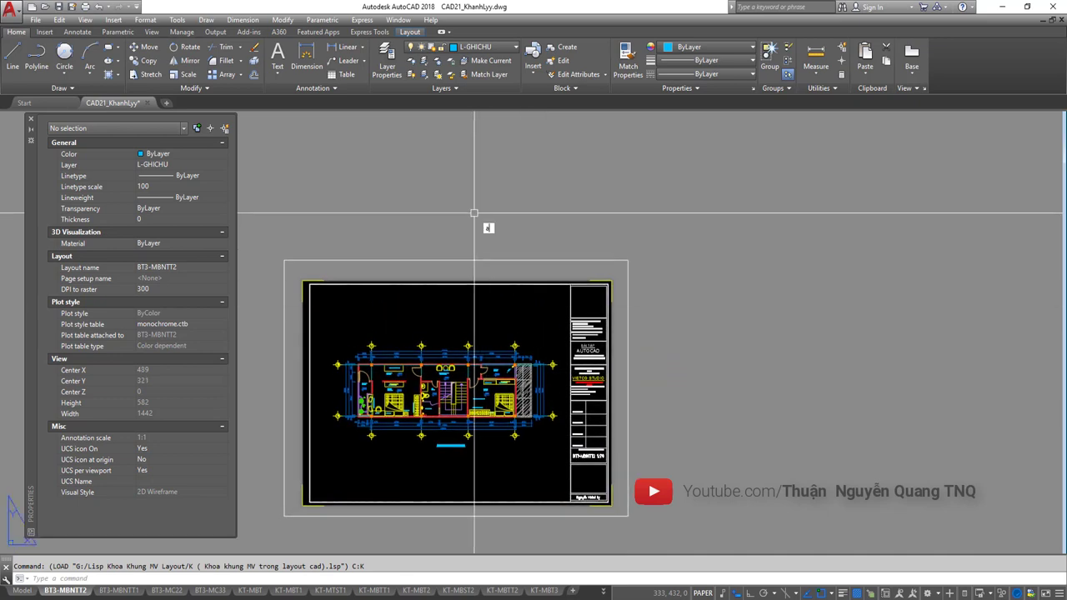
type("AP")
key("Return")
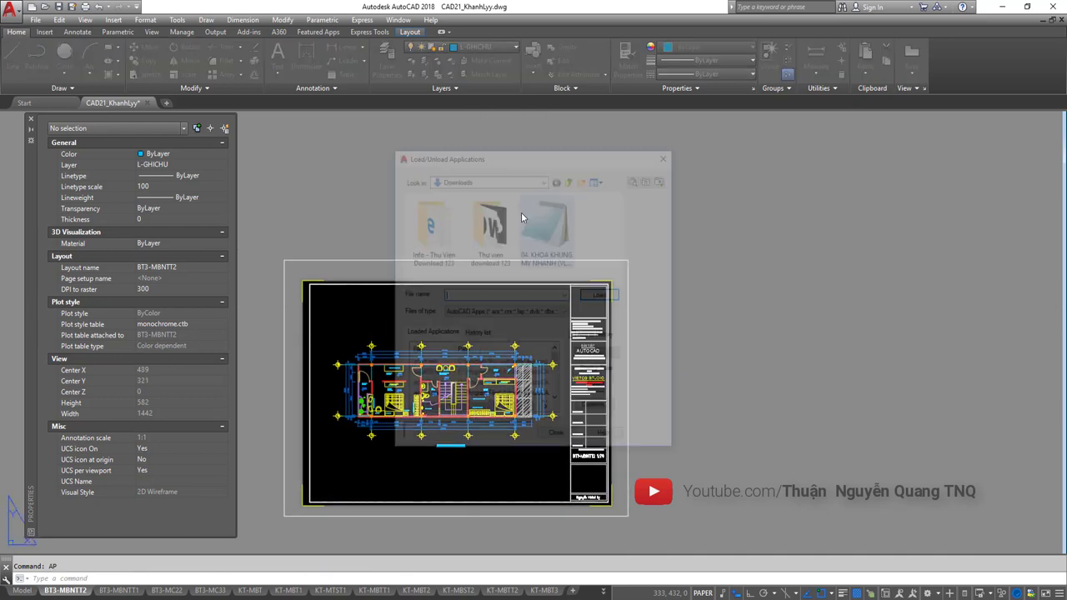
left_click(545, 180)
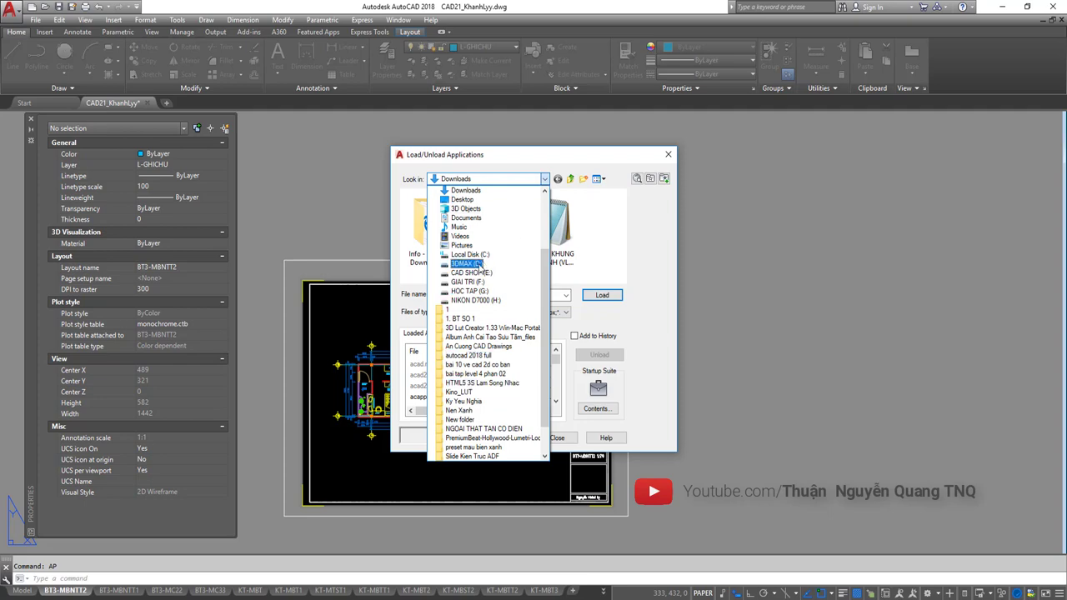
left_click(559, 165)
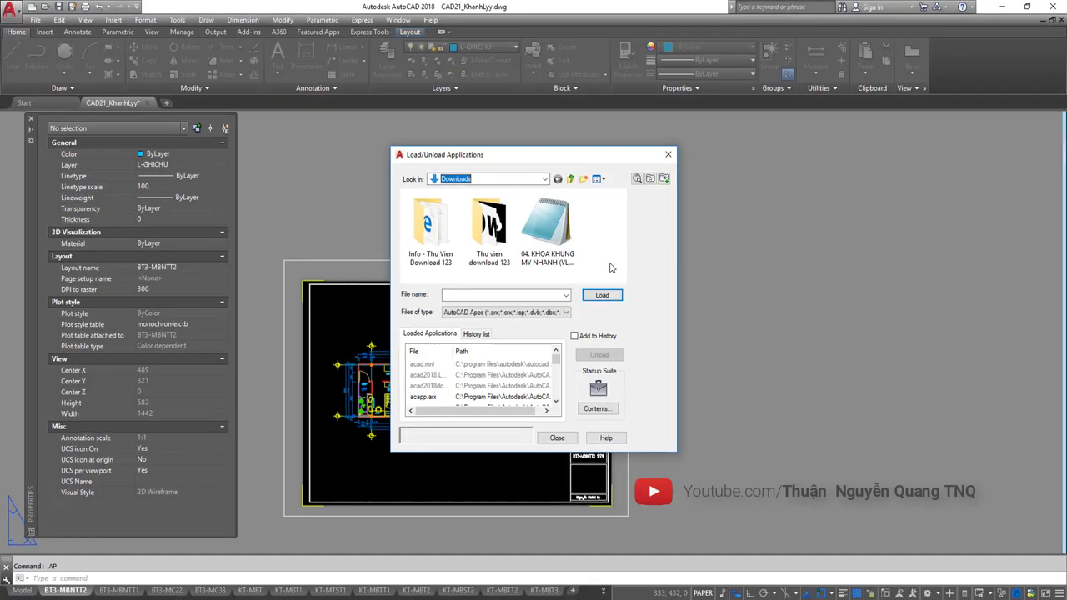
left_click(668, 157)
middle_click_drag(483, 291, 484, 250)
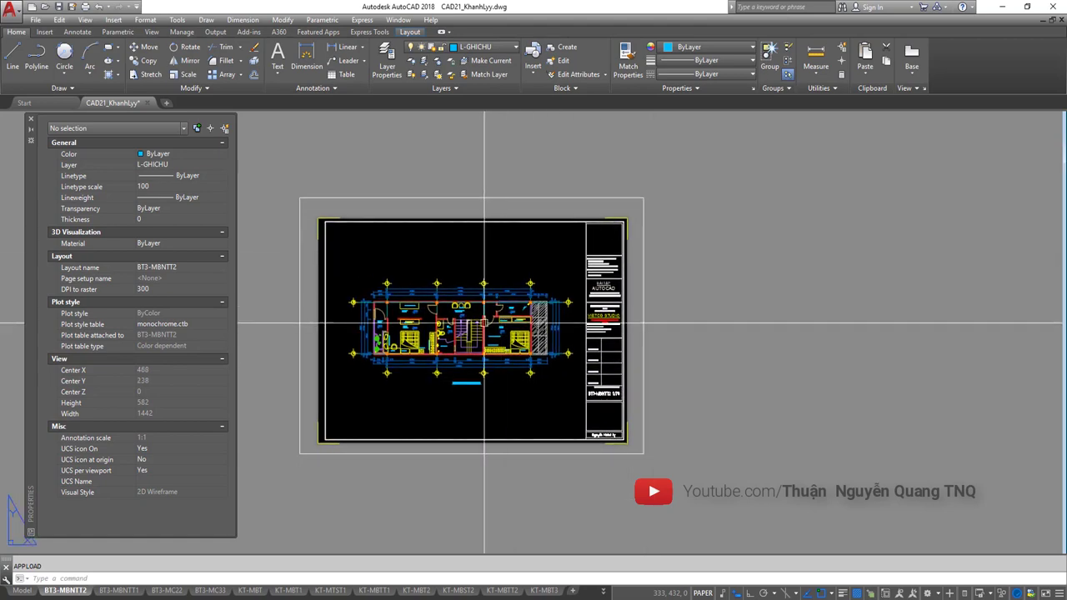
middle_click_drag(483, 323, 487, 311)
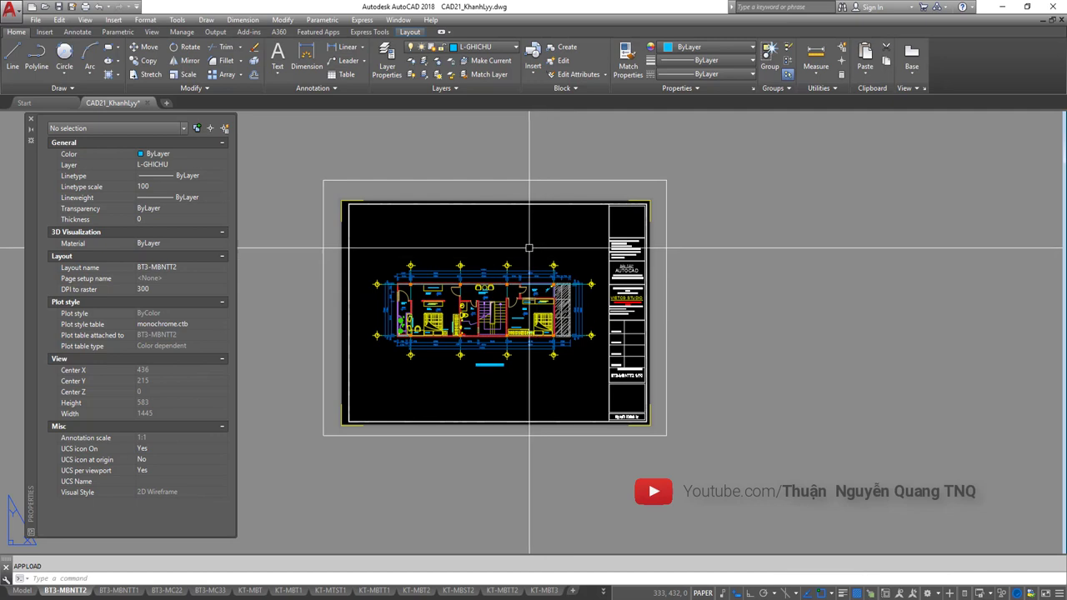
Run the K lock routine from paper space and pick the floor-plan viewport border
double_click(525, 248)
scroll(520, 248, "down", 1)
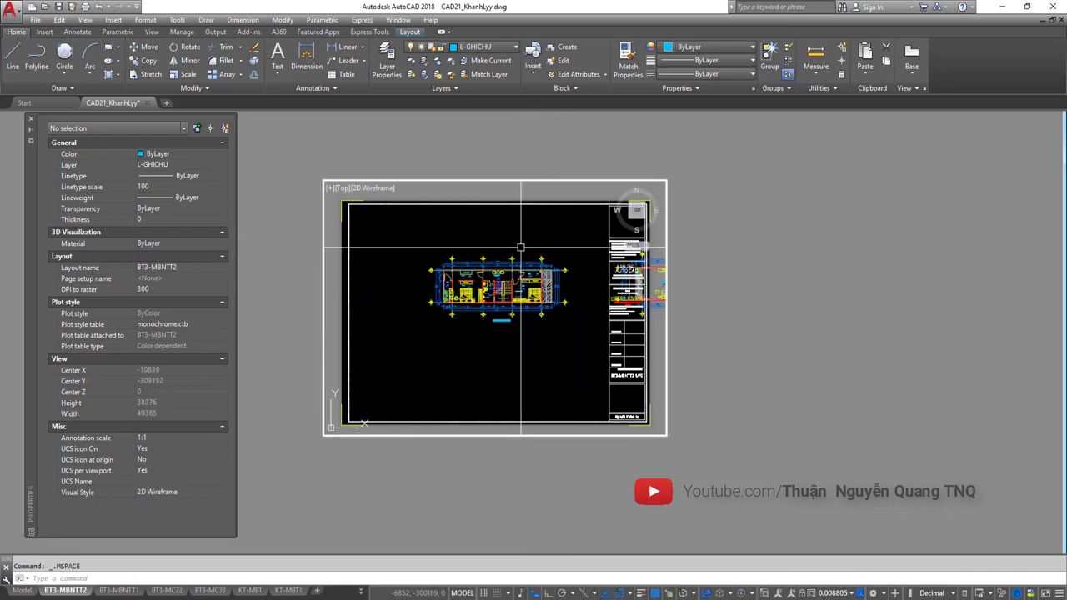
scroll(520, 248, "up", 2)
double_click(711, 265)
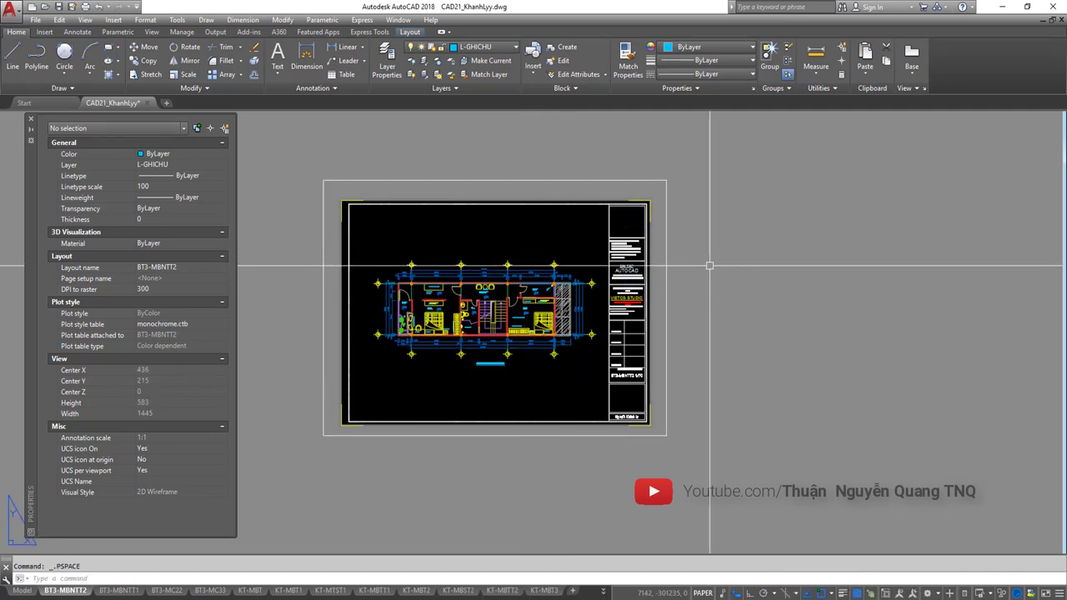
type("K")
key("space")
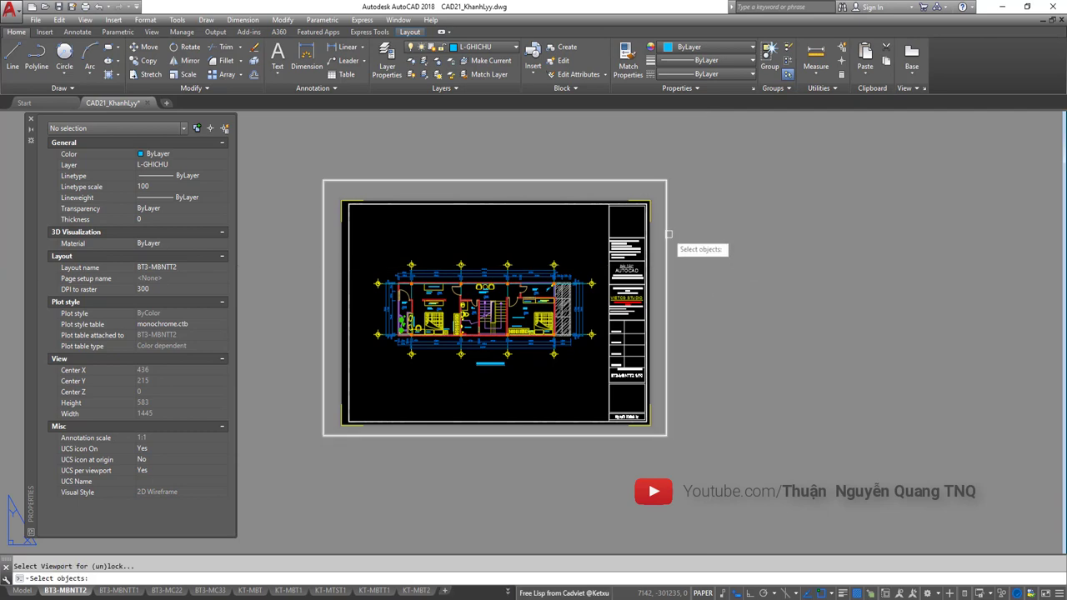
left_click(662, 245)
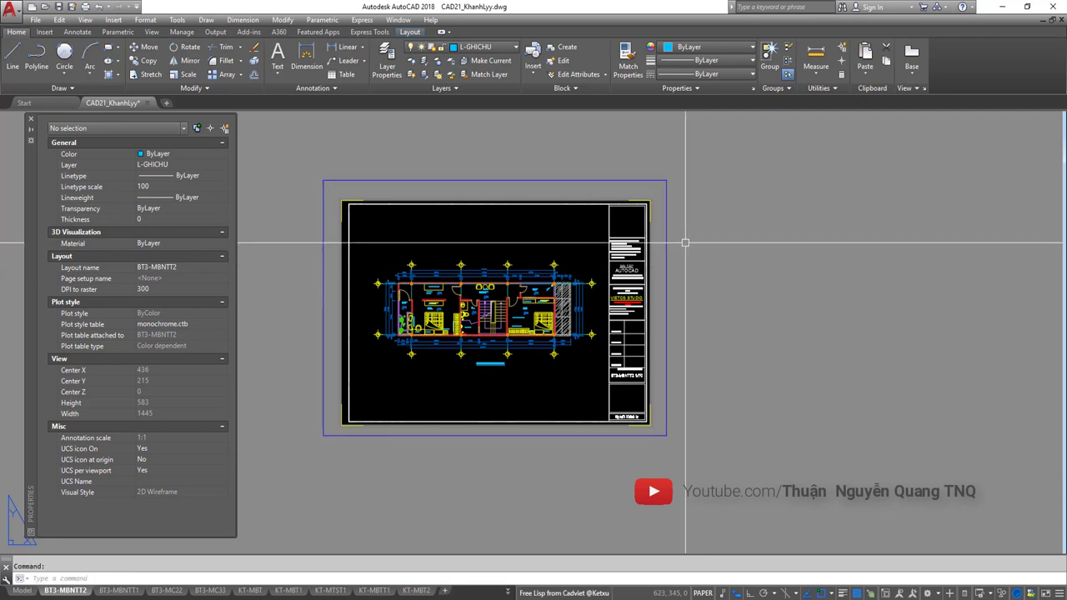
scroll(690, 309, "down", 4)
scroll(691, 309, "up", 4)
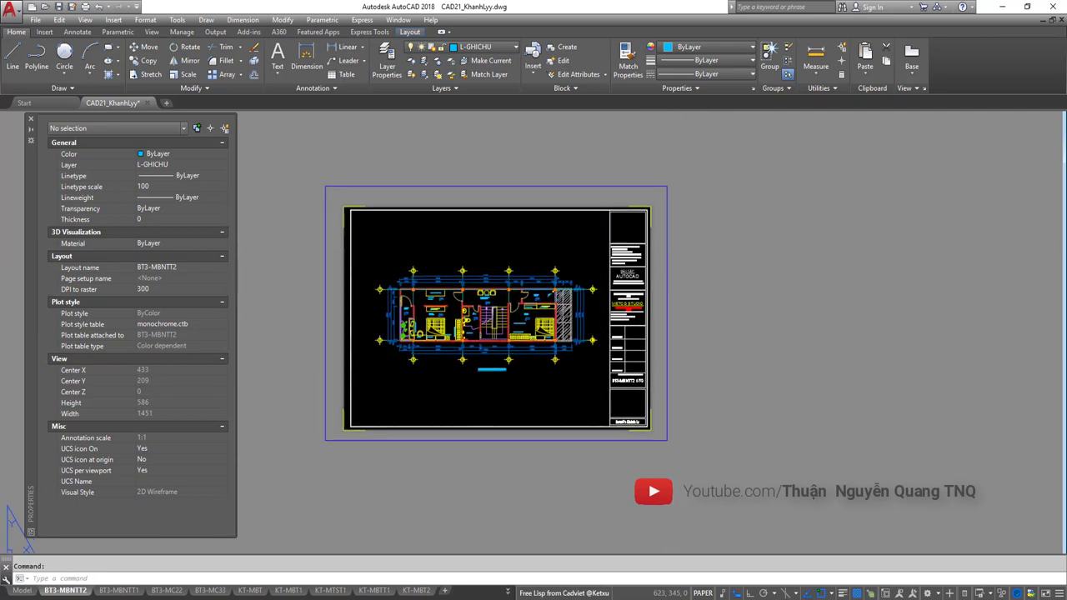
Enter the locked viewport and zoom in and out repeatedly, with the plan staying fixed
double_click(509, 245)
scroll(528, 247, "down", 3)
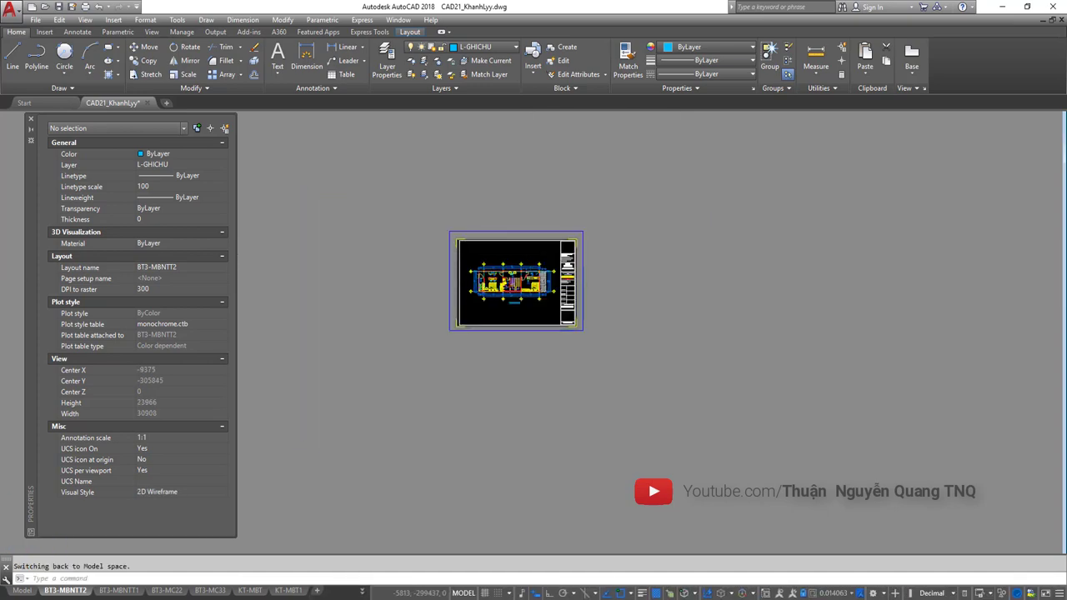
scroll(530, 253, "up", 5)
scroll(530, 253, "down", 3)
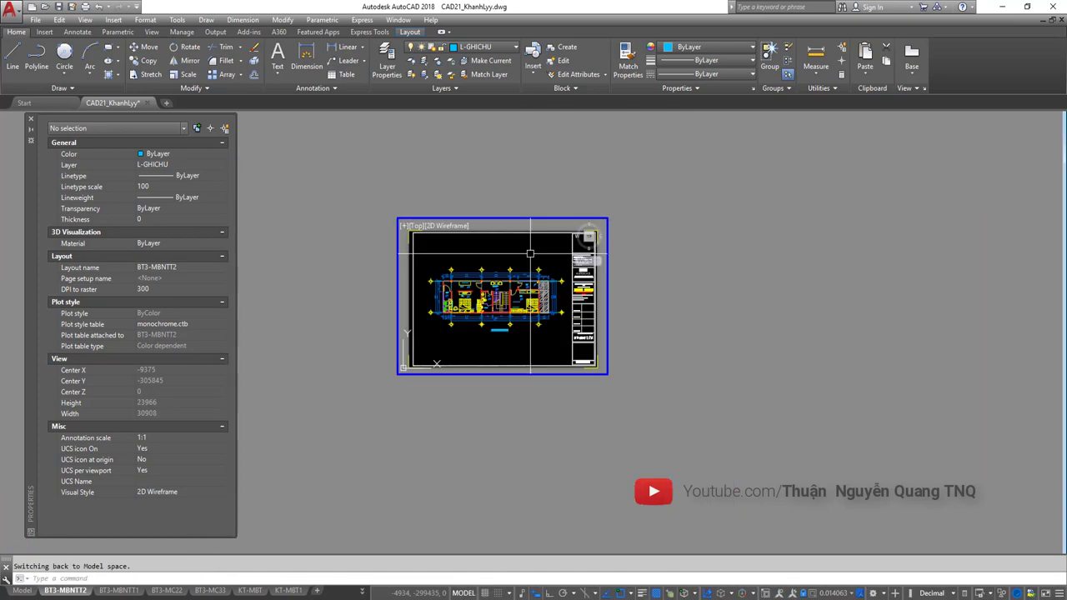
scroll(530, 252, "up", 4)
scroll(530, 253, "down", 4)
scroll(530, 253, "up", 2)
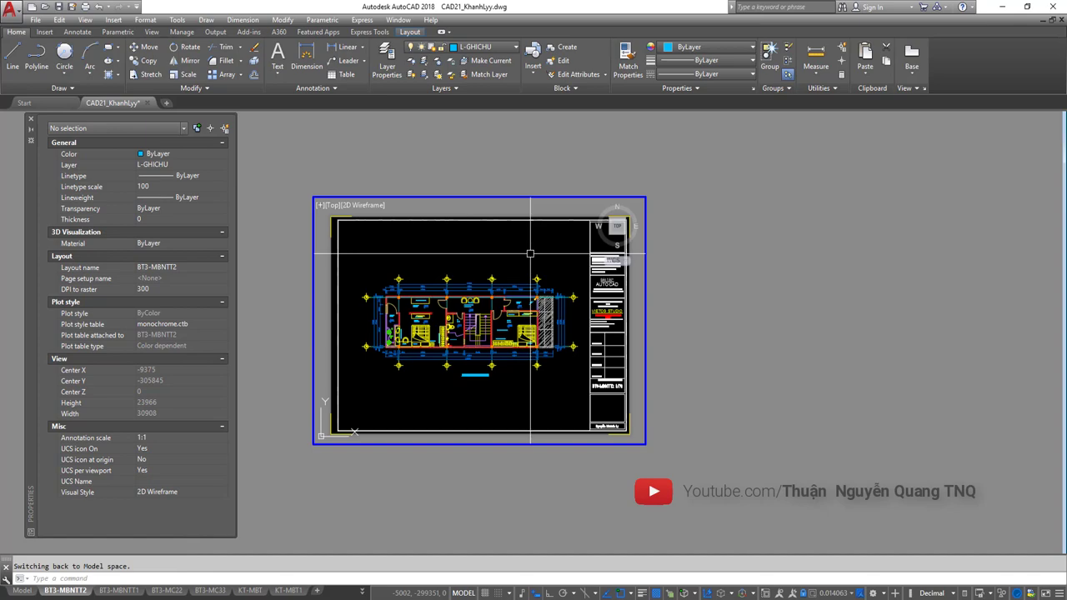
scroll(659, 245, "down", 3)
scroll(553, 225, "up", 3)
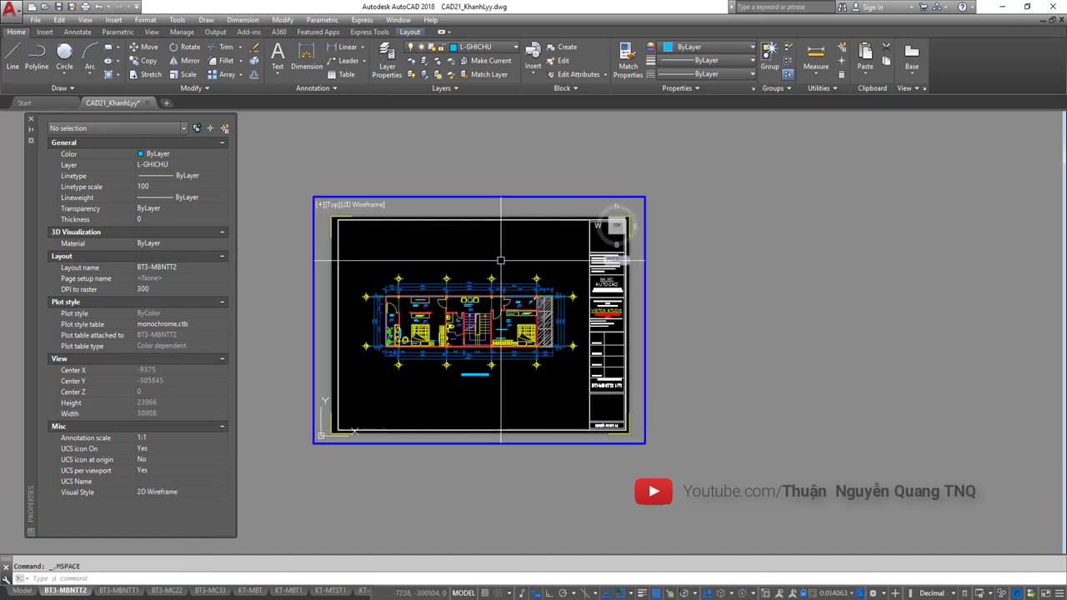
scroll(500, 261, "down", 2)
scroll(500, 261, "down", 2)
scroll(510, 279, "up", 2)
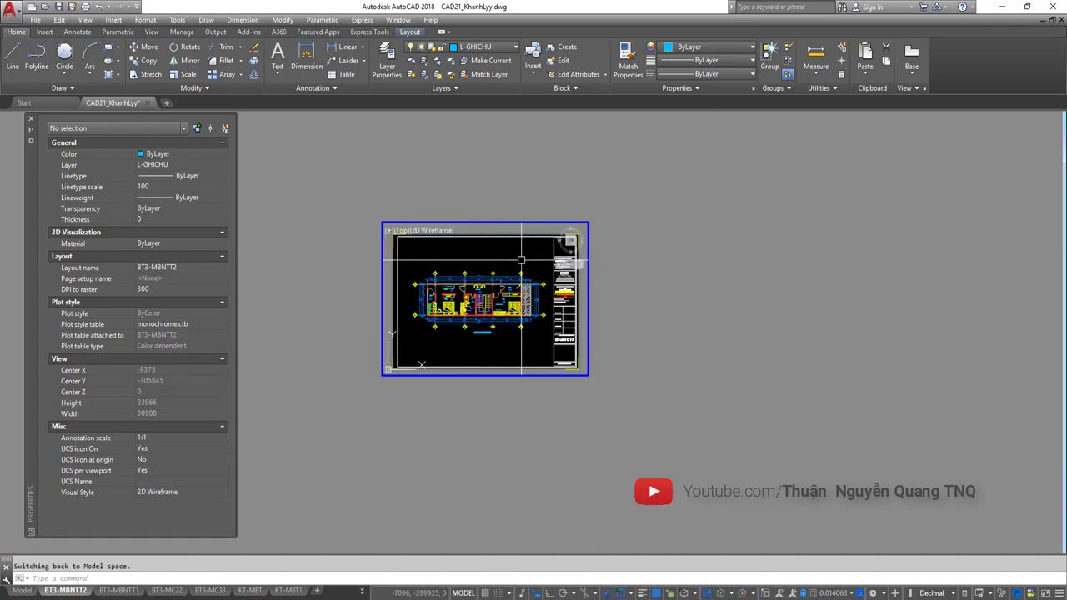
scroll(521, 260, "up", 2)
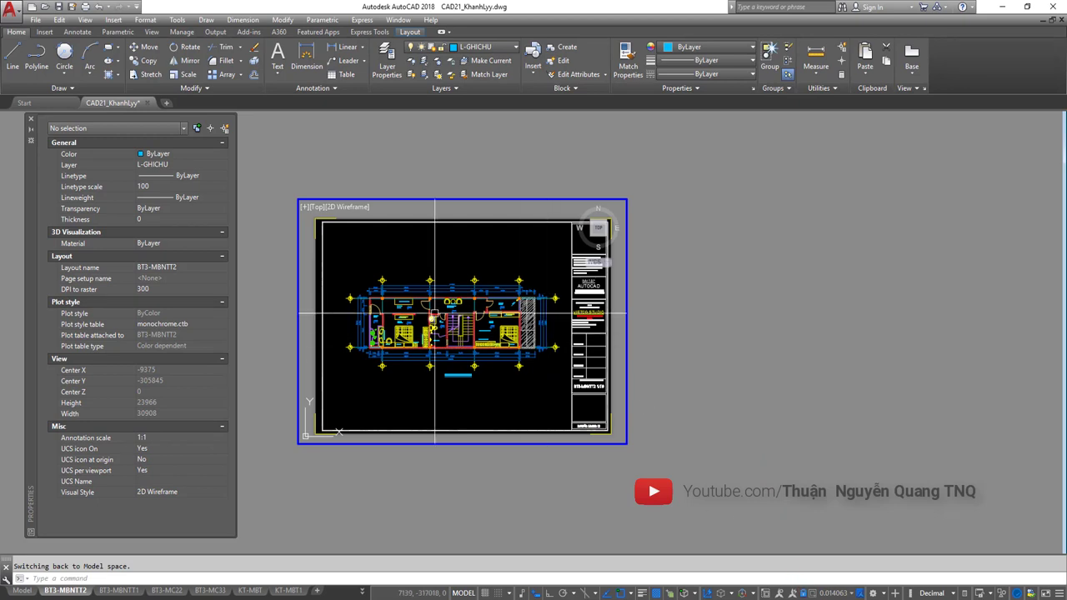
scroll(424, 311, "down", 1)
Return to paper space and select the viewport, confirming Display locked now reads Yes
scroll(647, 234, "up", 1)
double_click(647, 234)
left_click(626, 234)
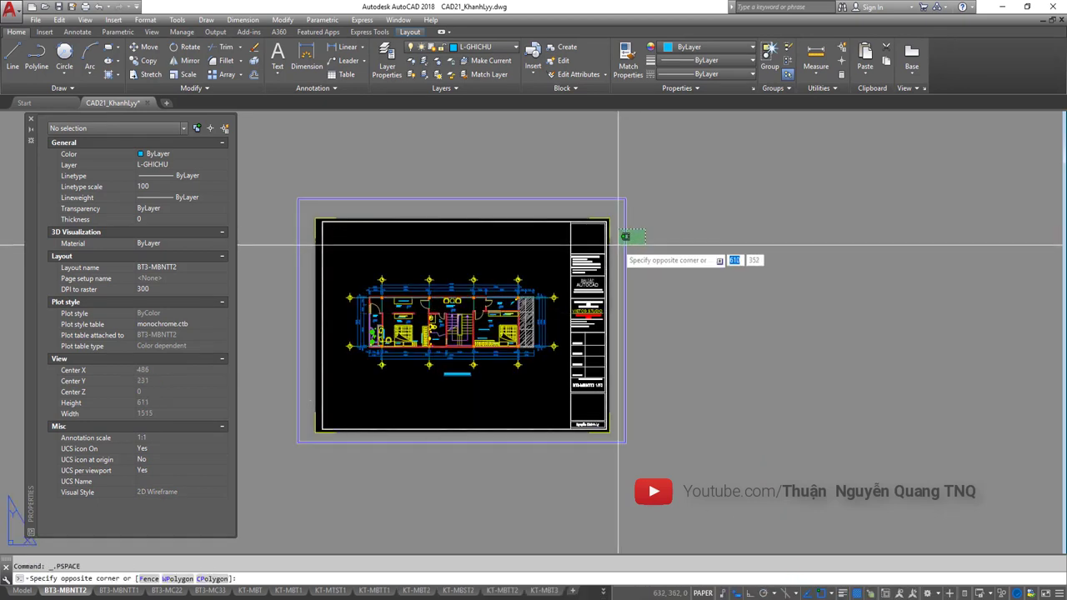
left_click(620, 243)
left_click(620, 243)
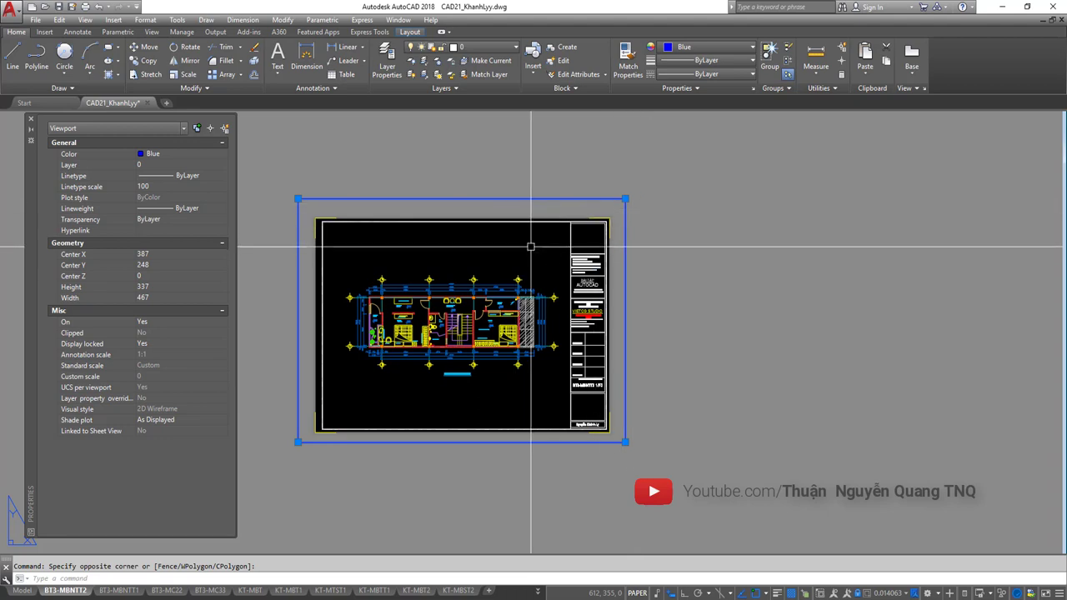
left_click(631, 194)
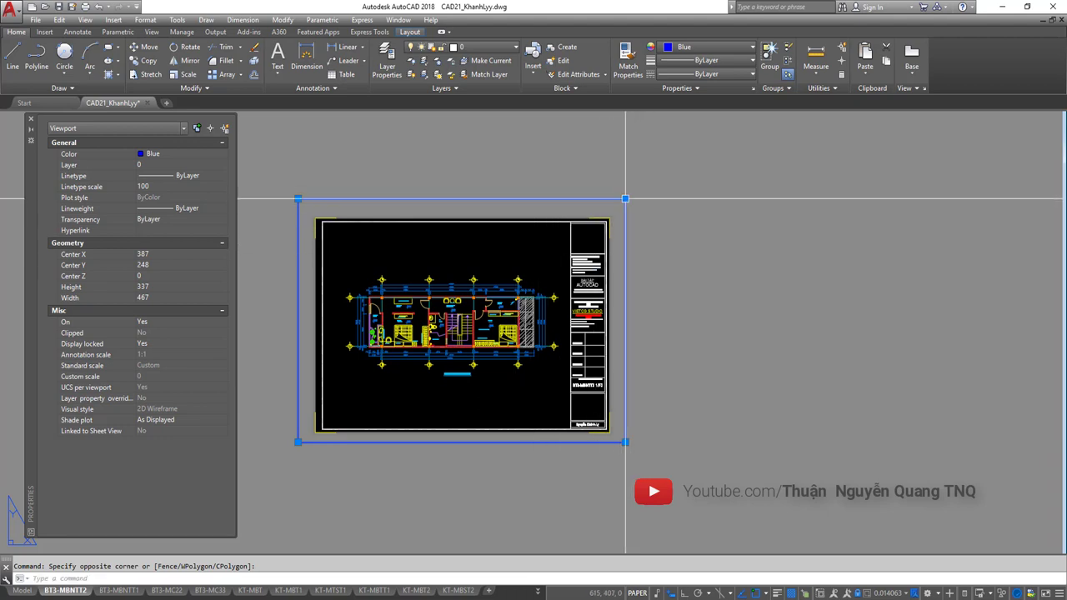
key("Escape")
left_click(621, 199)
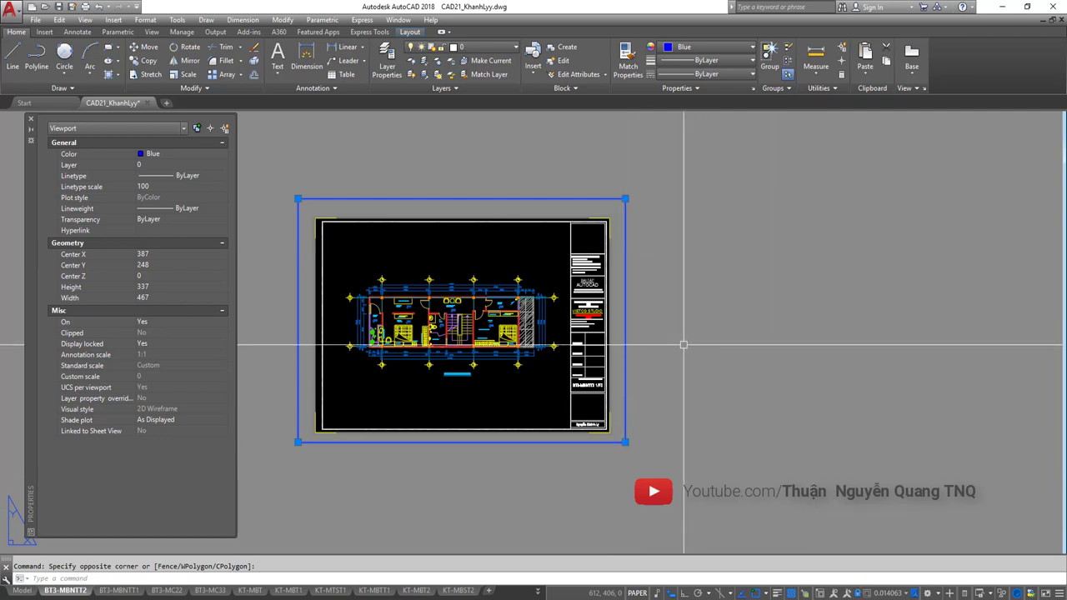
middle_click_drag(482, 218, 496, 212)
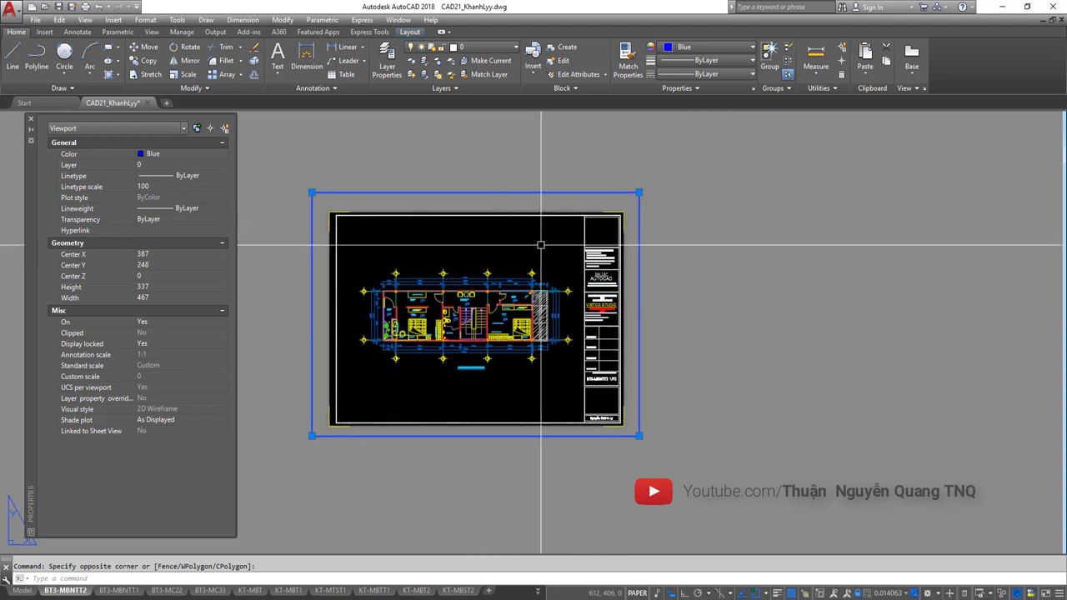
middle_click_drag(541, 245, 559, 257)
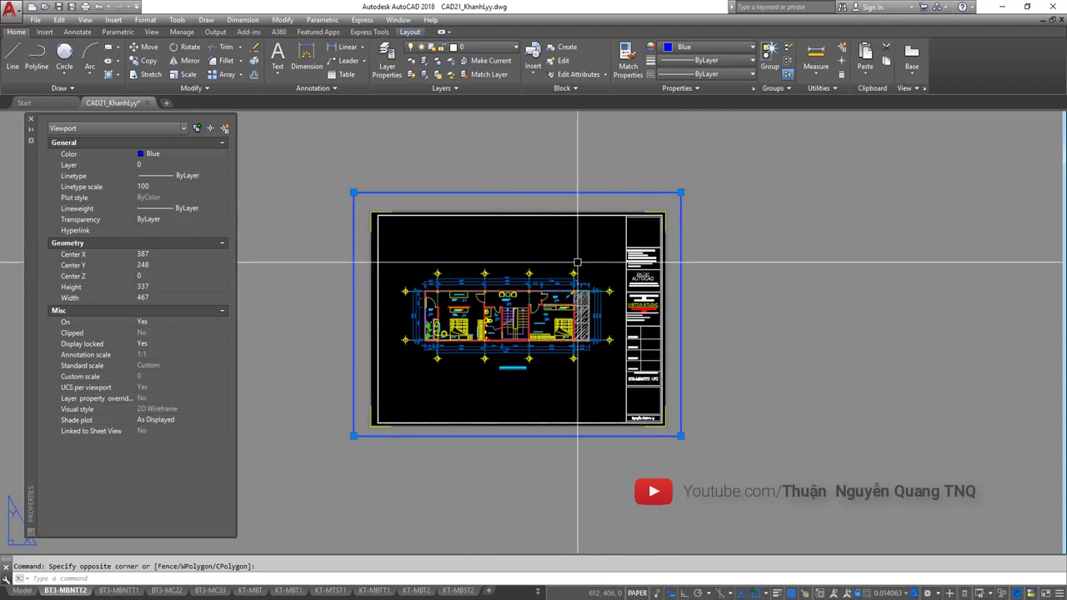
middle_click_drag(493, 315, 451, 300)
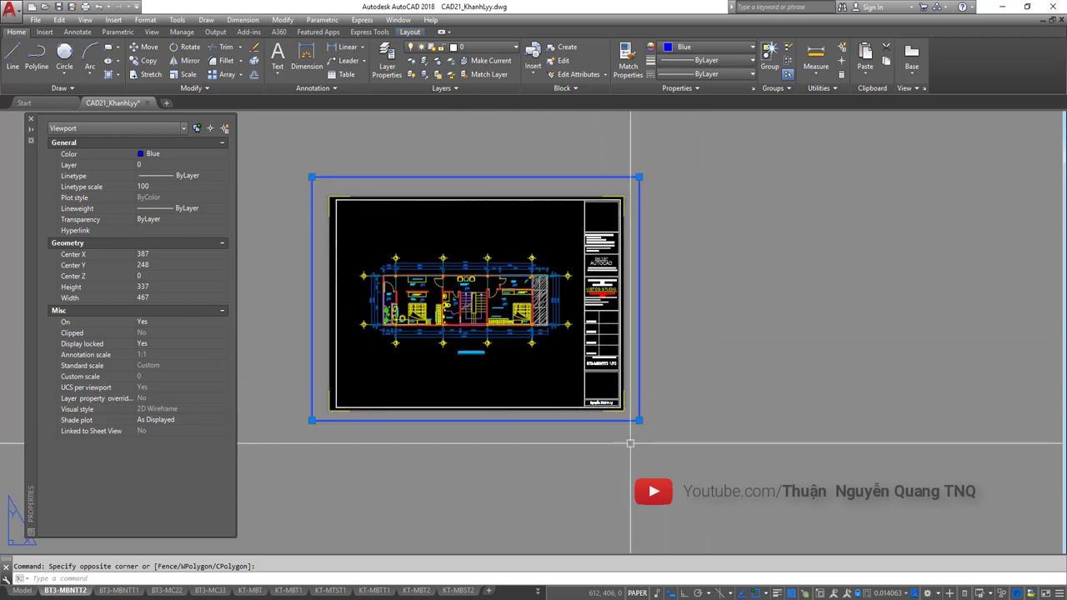